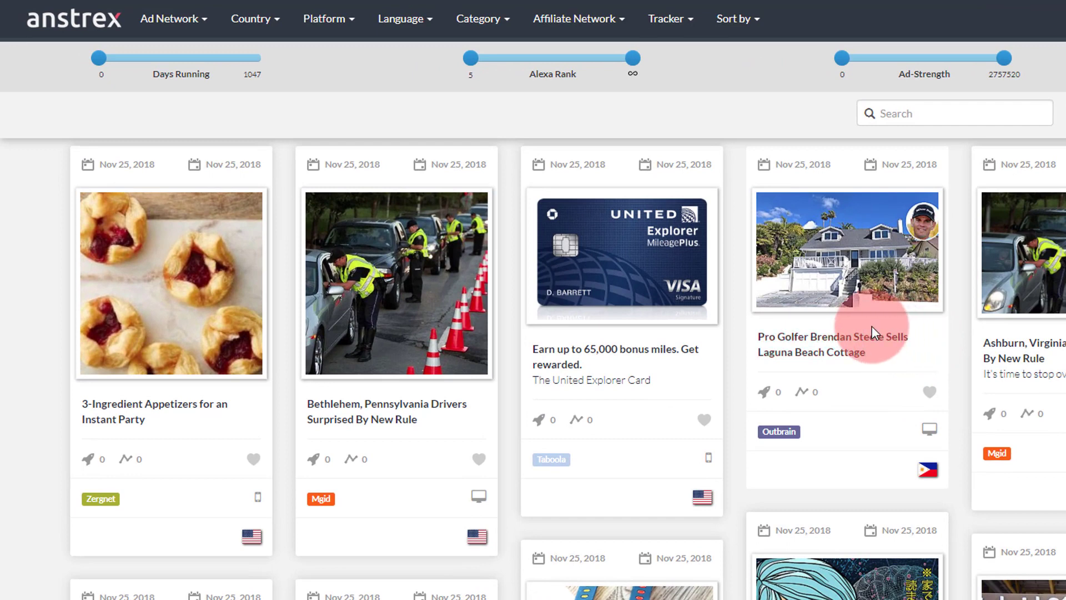
- Filter the ads to the Revcontent ad network
{"action": "left_click", "coordinate": [178, 37]}
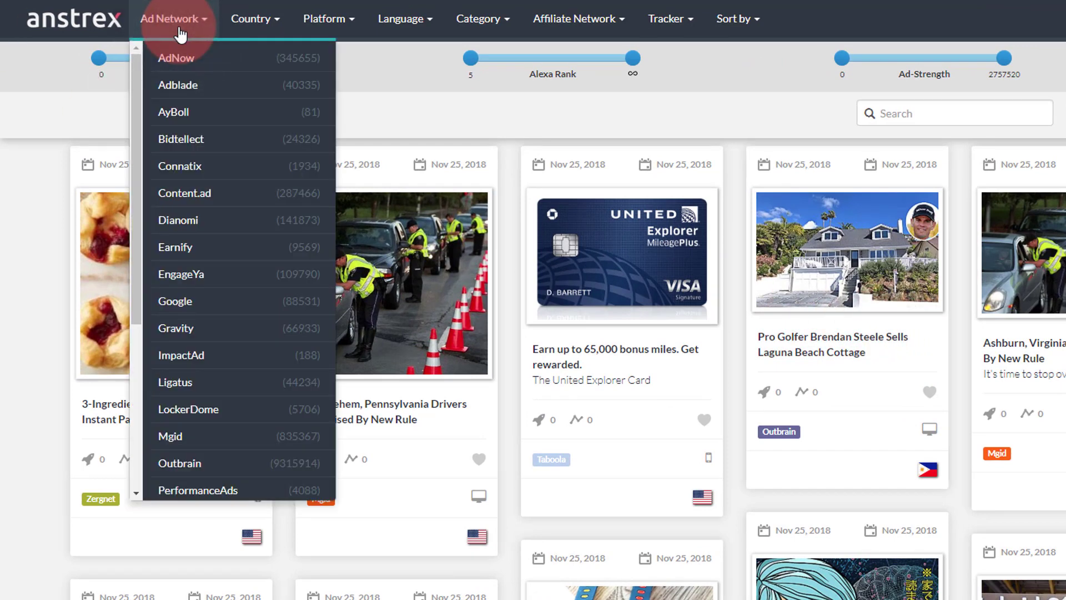
{"action": "scroll", "coordinate": [237, 261], "scroll_direction": "down", "scroll_amount": 4}
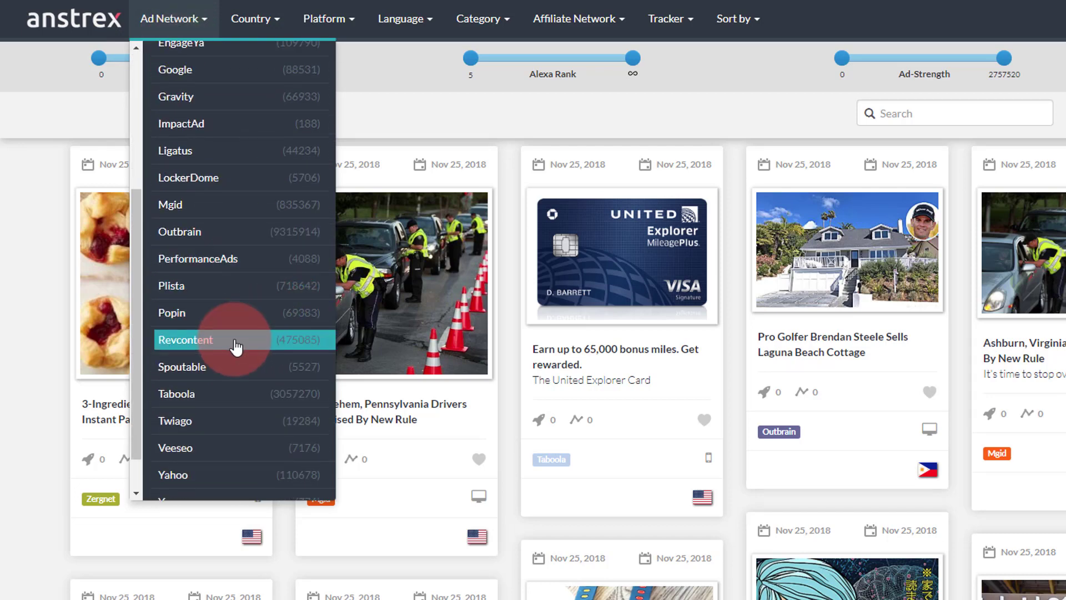
{"action": "left_click", "coordinate": [236, 340]}
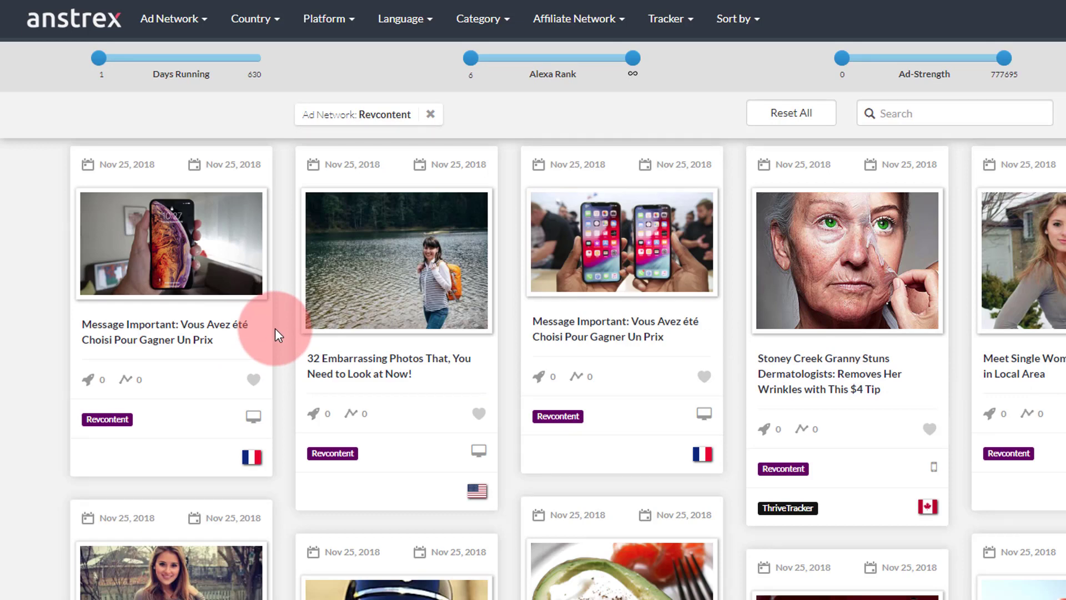
- Raise the minimum of the Days Running filter to about one month
{"action": "mouse_move", "coordinate": [92, 55]}
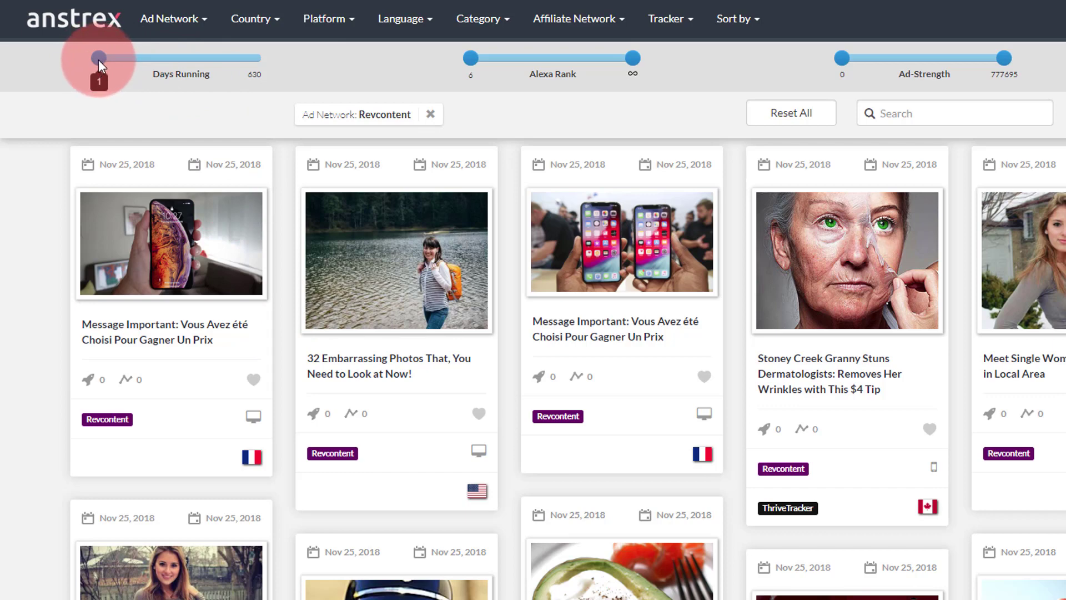
{"action": "left_click_drag", "start_coordinate": [98, 59], "coordinate": [107, 60]}
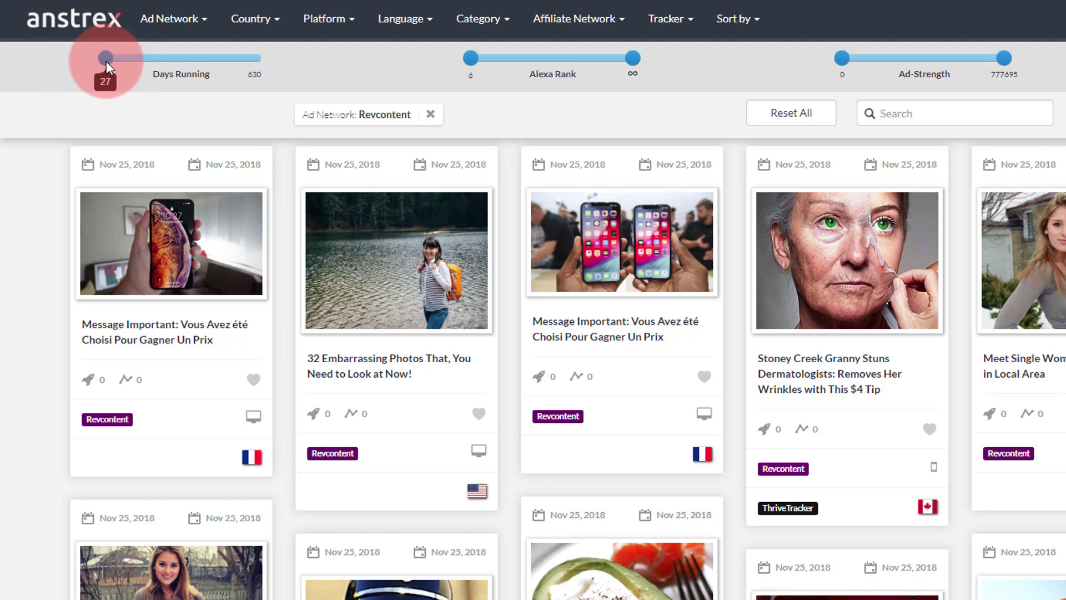
{"action": "left_click_drag", "start_coordinate": [108, 63], "coordinate": [106, 70]}
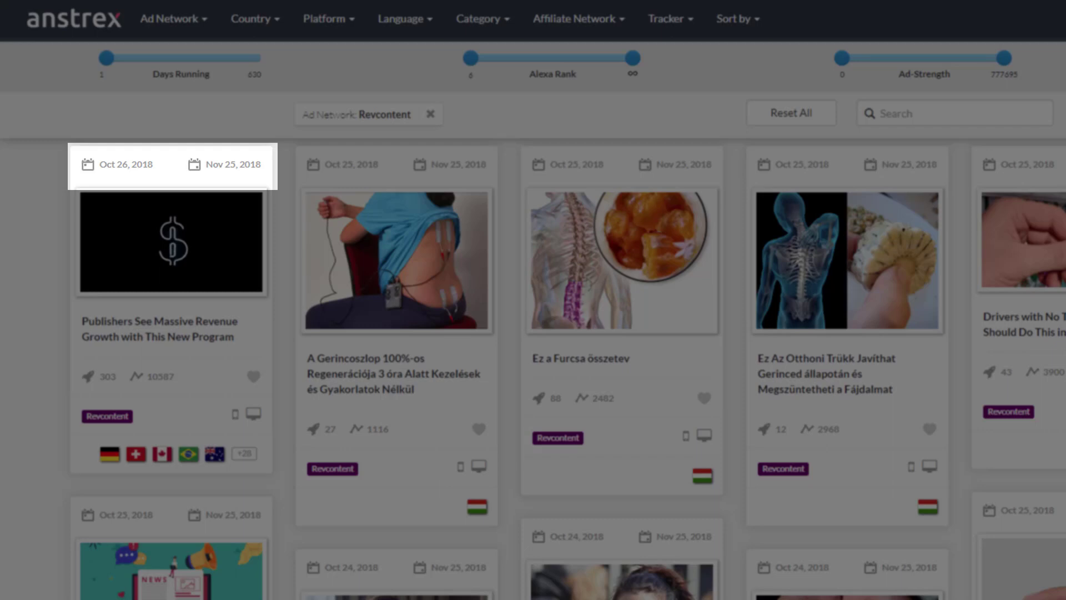
- Browse the filtered ads and open the details of the Sleeep Earplugs for a Longer Sleep ad showing one earplug held between fingers
{"action": "left_click", "coordinate": [272, 267]}
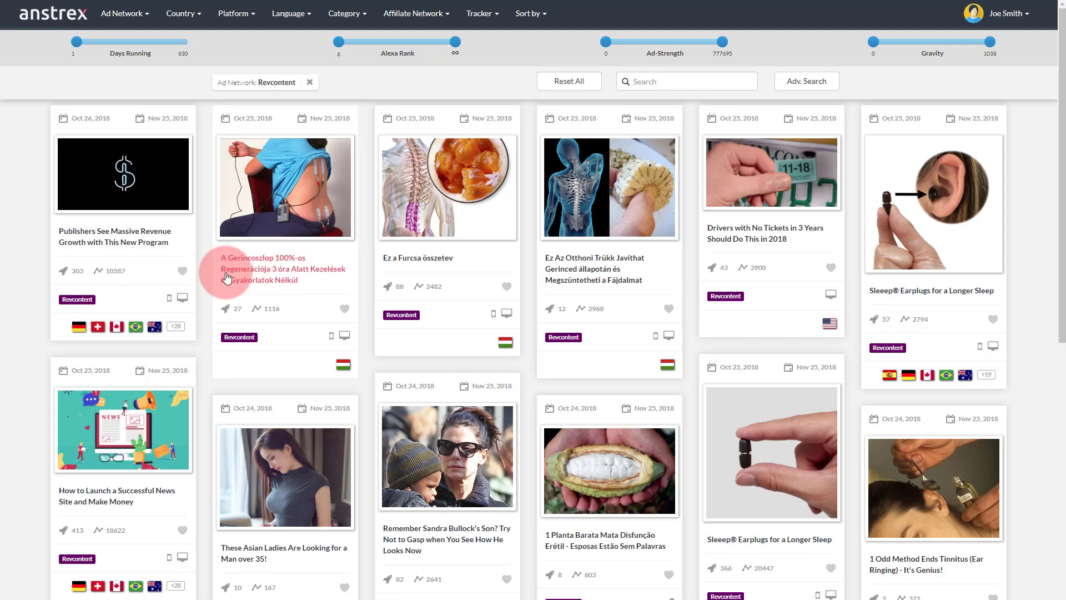
{"action": "scroll", "coordinate": [223, 275], "scroll_direction": "down", "scroll_amount": 3}
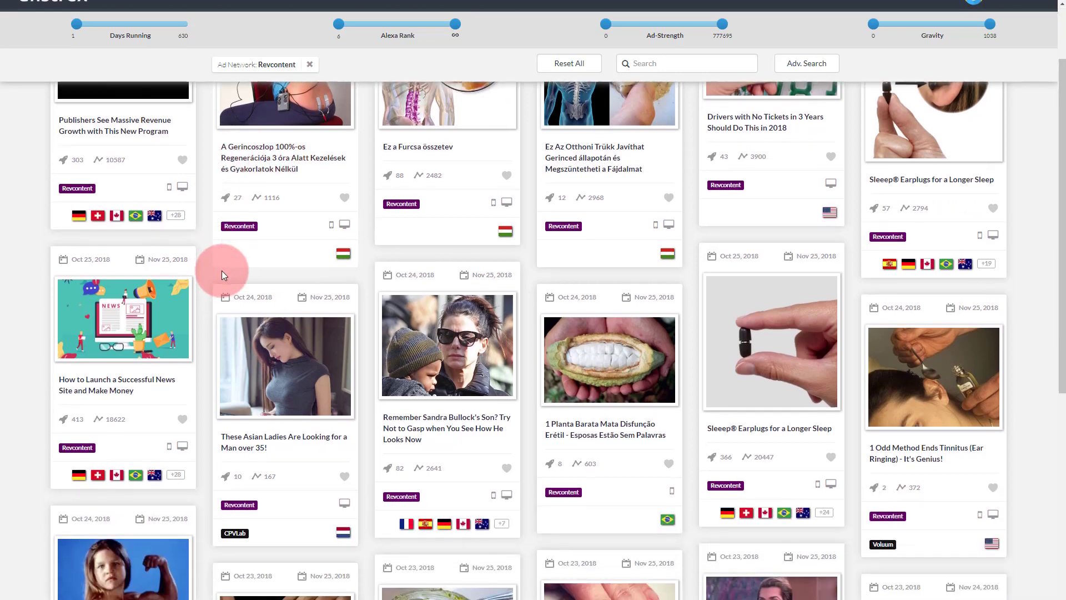
{"action": "scroll", "coordinate": [222, 271], "scroll_direction": "down", "scroll_amount": 1}
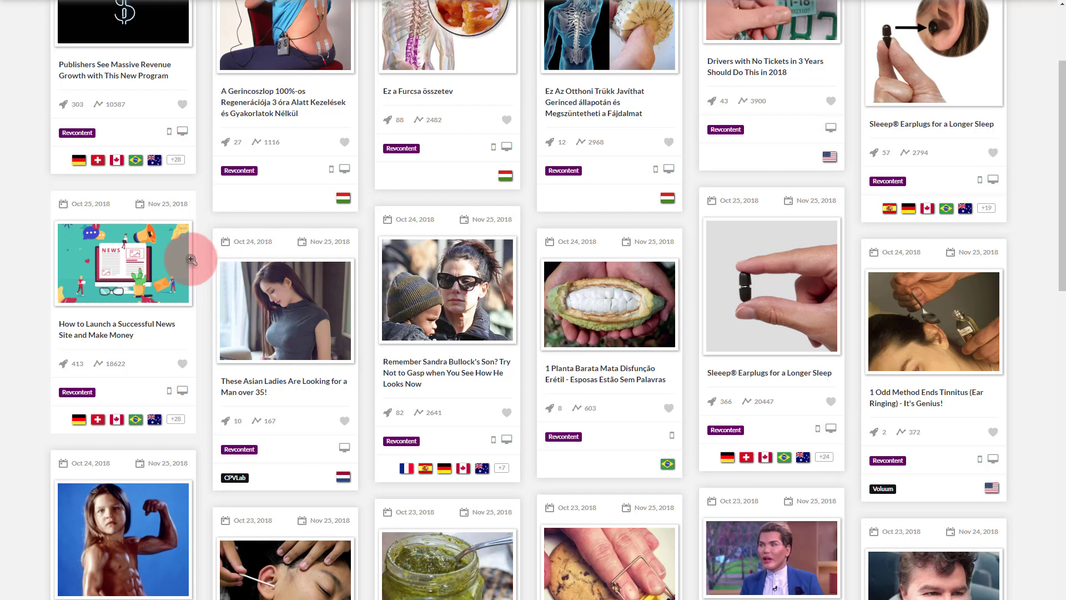
{"action": "scroll", "coordinate": [194, 256], "scroll_direction": "down", "scroll_amount": 1}
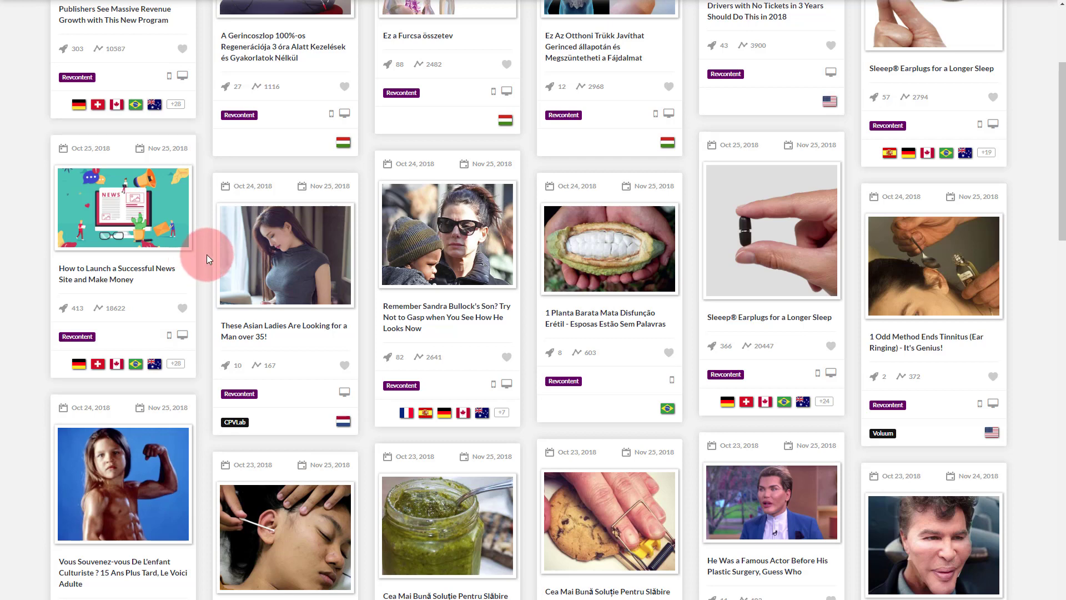
{"action": "left_click", "coordinate": [735, 320]}
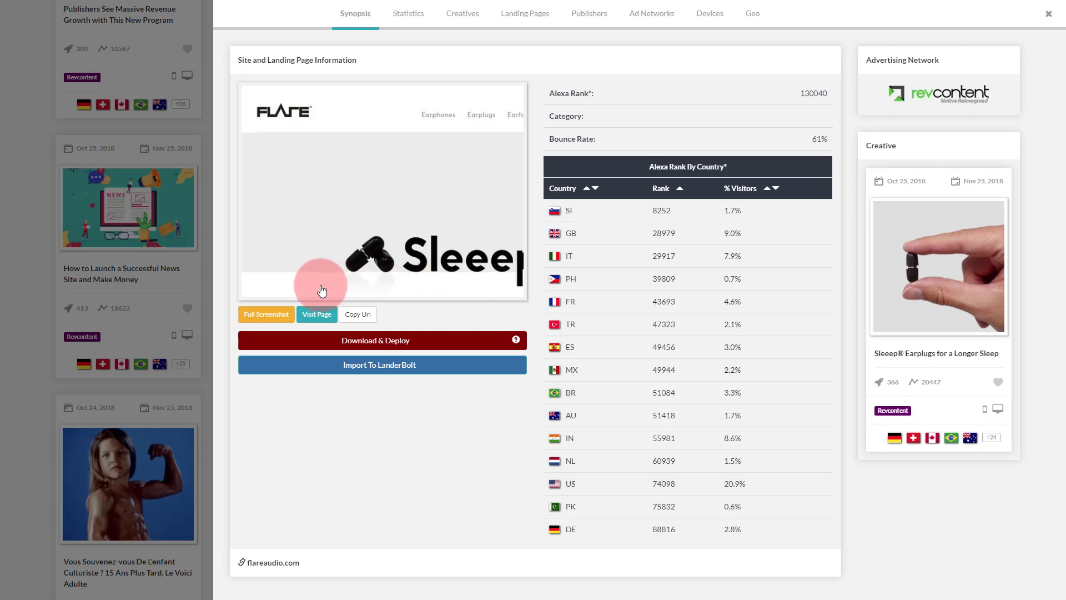
- Review the full screenshot of the flareaudio.com landing page down to its footer and close it
{"action": "left_click", "coordinate": [369, 222]}
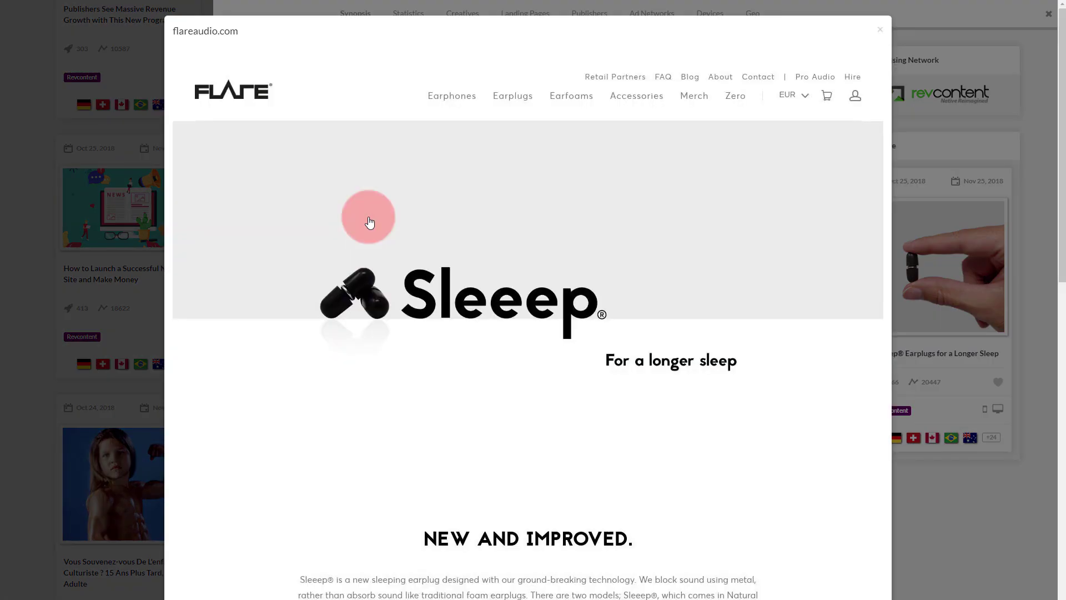
{"action": "scroll", "coordinate": [374, 265], "scroll_direction": "down", "scroll_amount": 3}
{"action": "scroll", "coordinate": [375, 265], "scroll_direction": "down", "scroll_amount": 10}
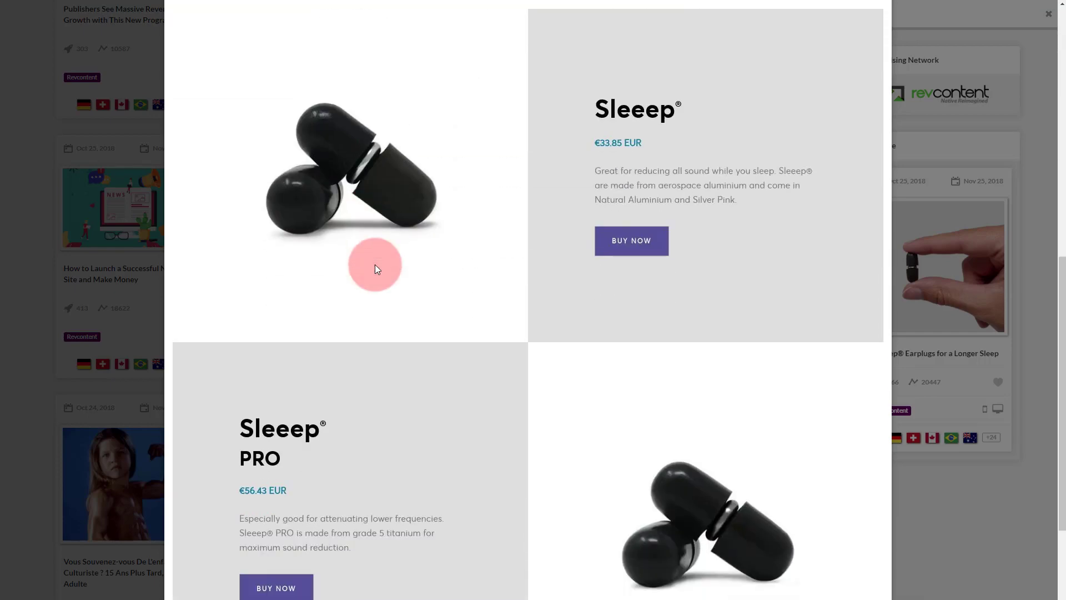
{"action": "scroll", "coordinate": [375, 264], "scroll_direction": "down", "scroll_amount": 7}
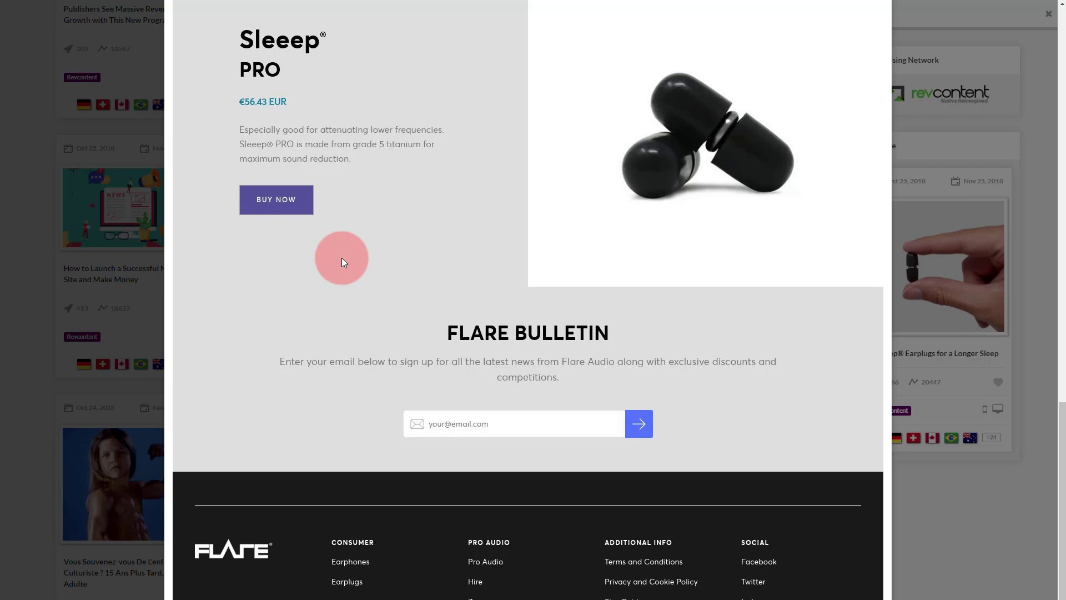
{"action": "left_click", "coordinate": [38, 365]}
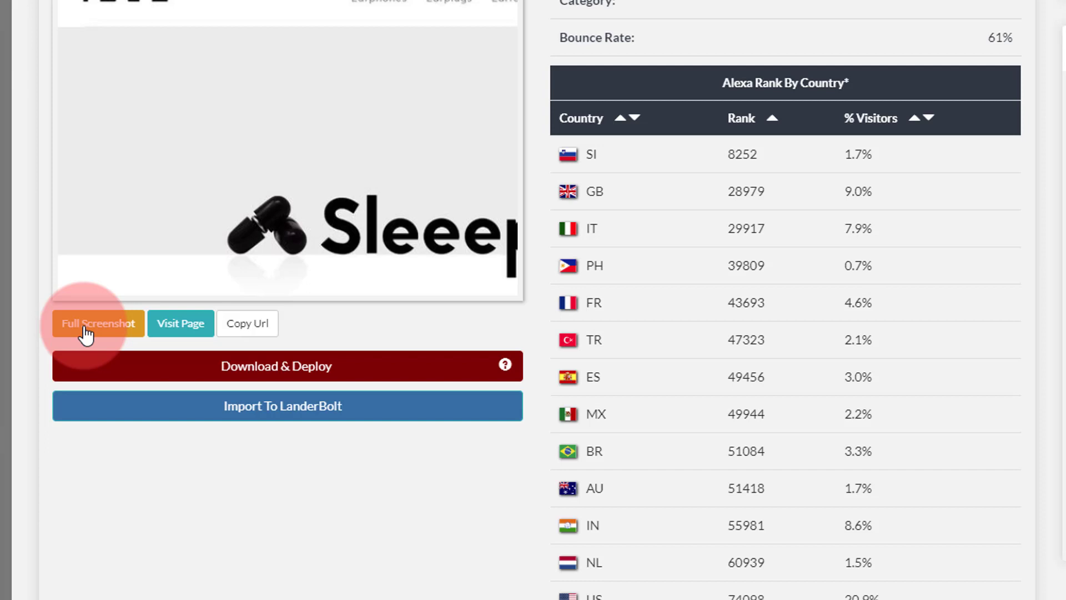
- Visit the advertiser's live Sleeep landing page, close it and return to the ad's synopsis
{"action": "left_click", "coordinate": [180, 332]}
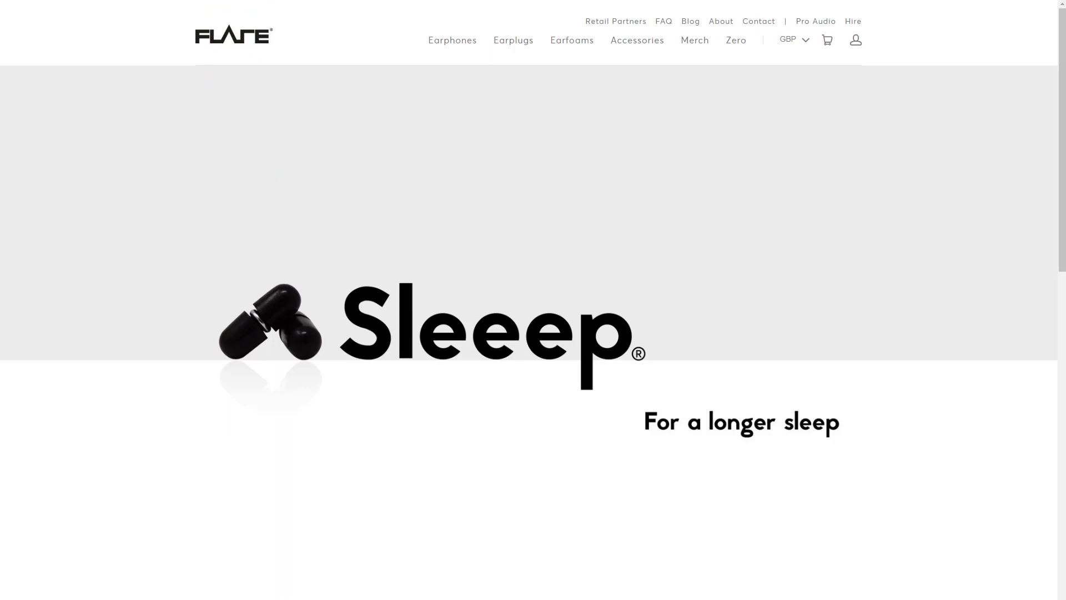
{"action": "key", "text": "ctrl+w"}
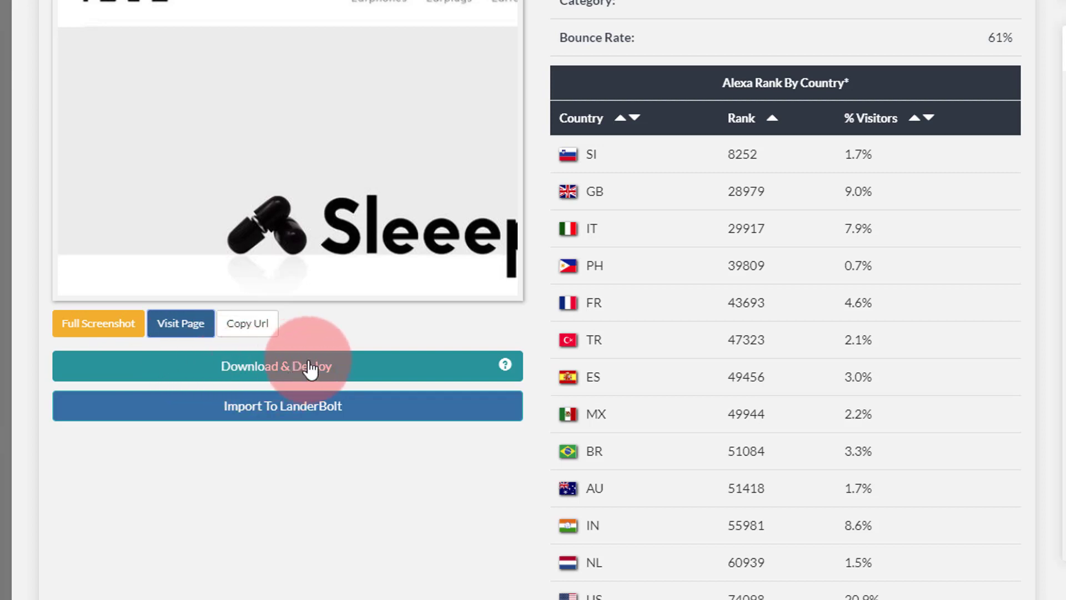
{"action": "left_click", "coordinate": [400, 367]}
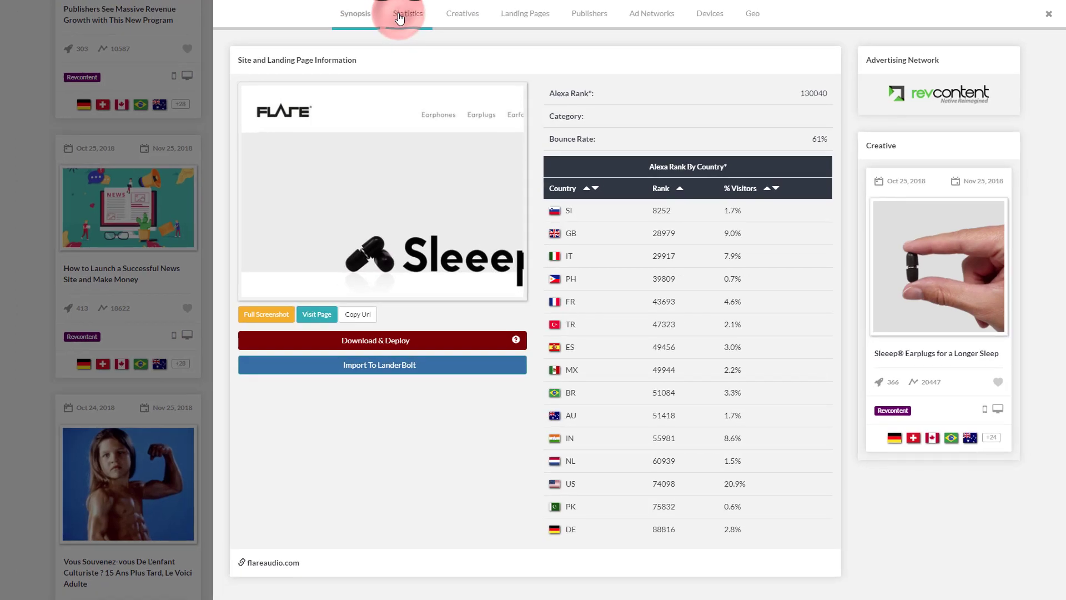
- Examine the creative's daily count and rank statistics, extending the chart's date range back to early October 2018
{"action": "left_click", "coordinate": [400, 17]}
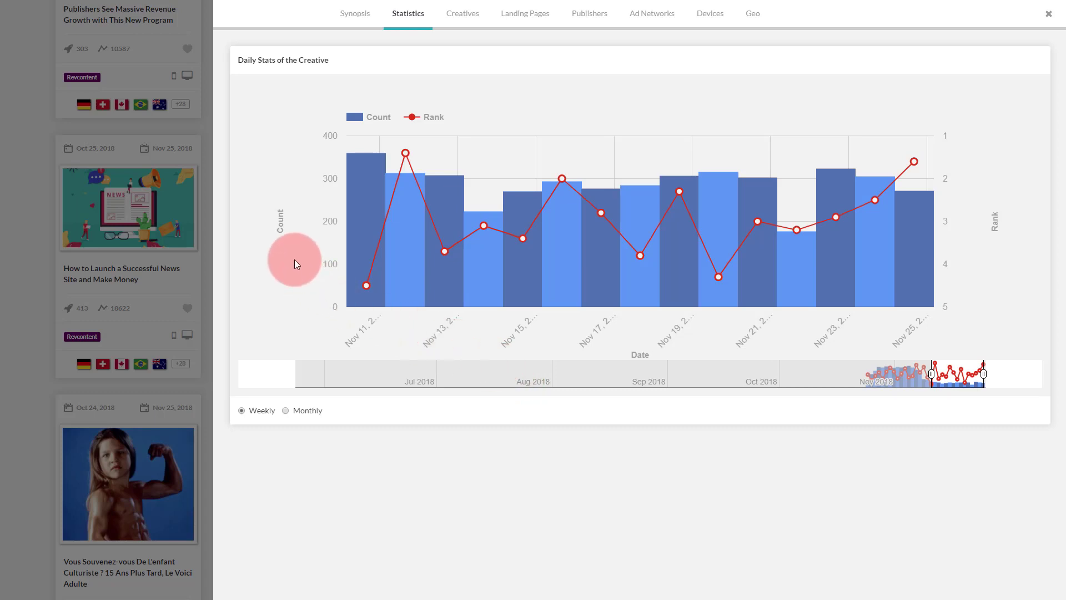
{"action": "mouse_move", "coordinate": [358, 285]}
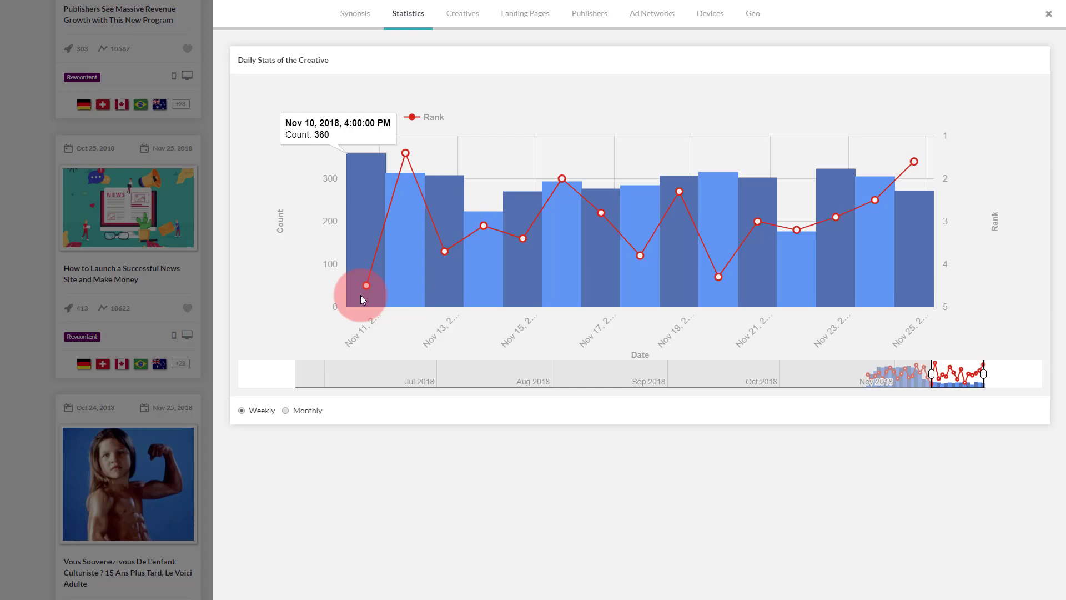
{"action": "mouse_move", "coordinate": [432, 300]}
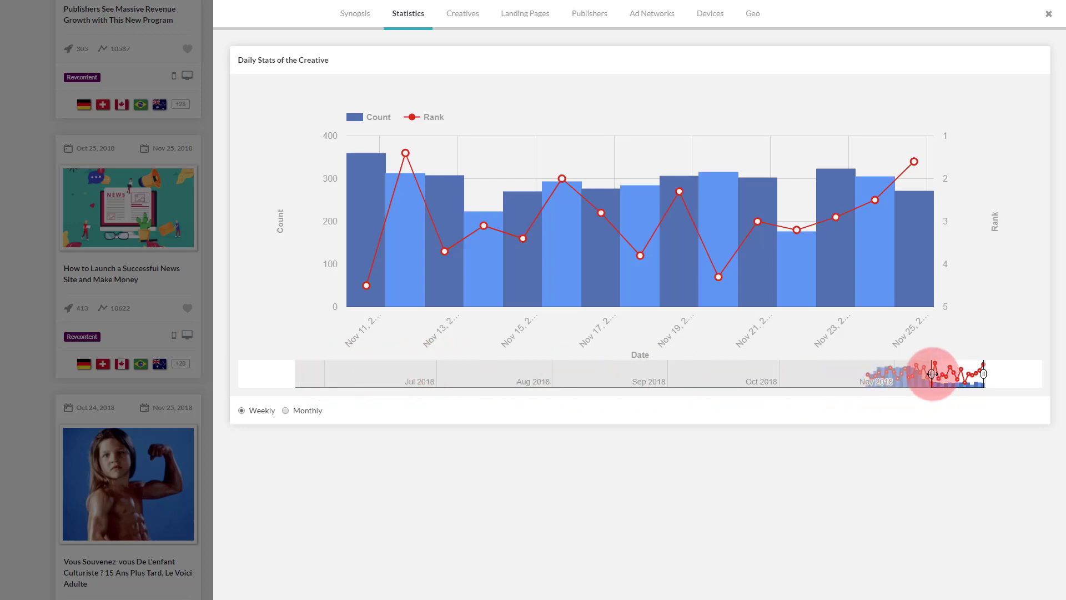
{"action": "left_click_drag", "start_coordinate": [933, 374], "coordinate": [811, 374]}
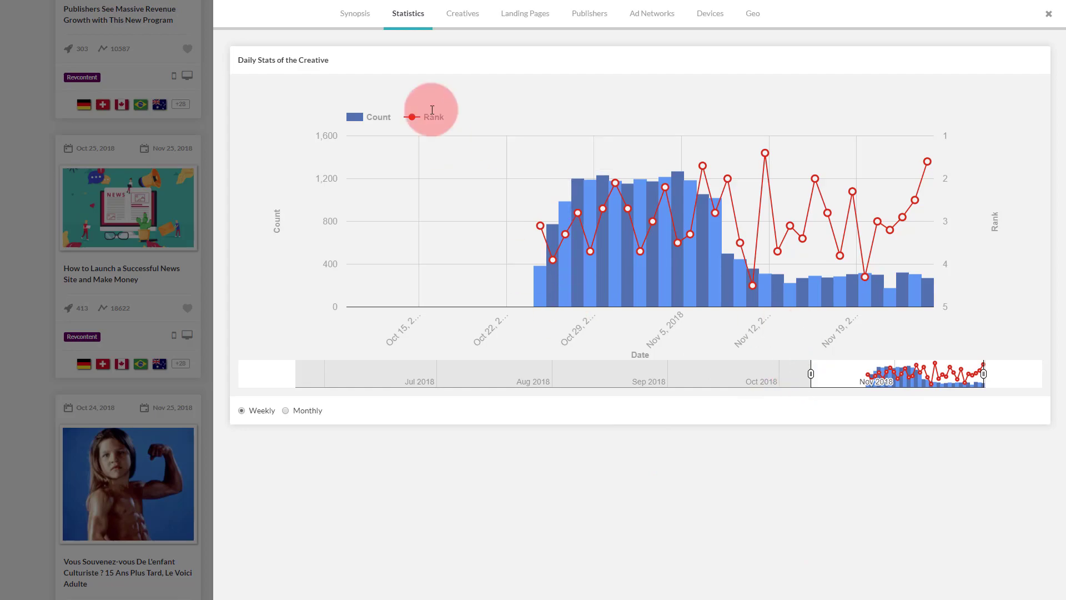
- View the advertiser's other creatives and check the available sorting, ad network and platform options
{"action": "left_click", "coordinate": [451, 21]}
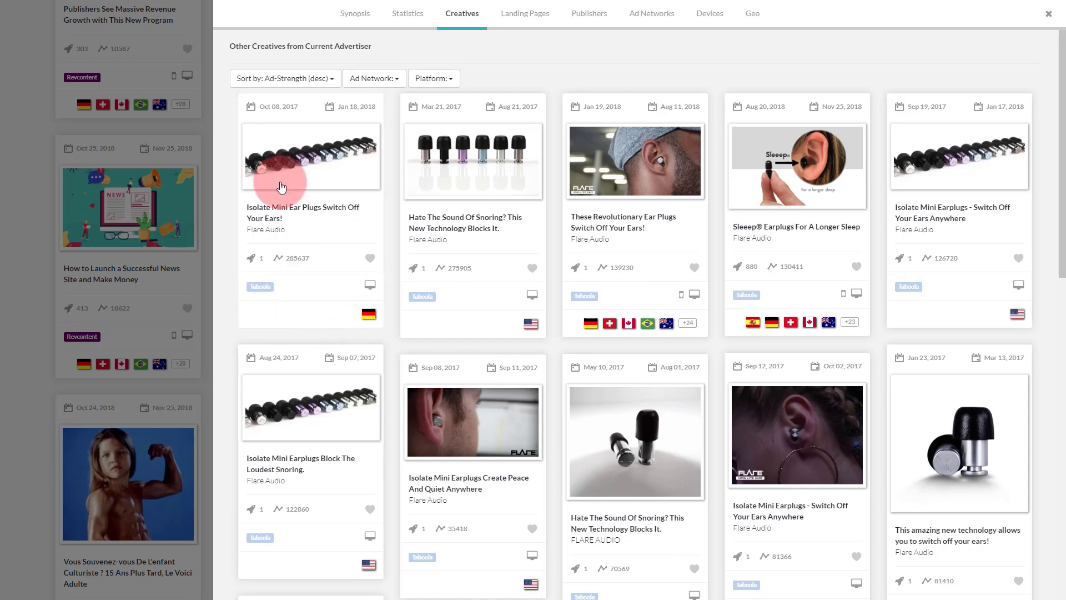
{"action": "left_click", "coordinate": [299, 79]}
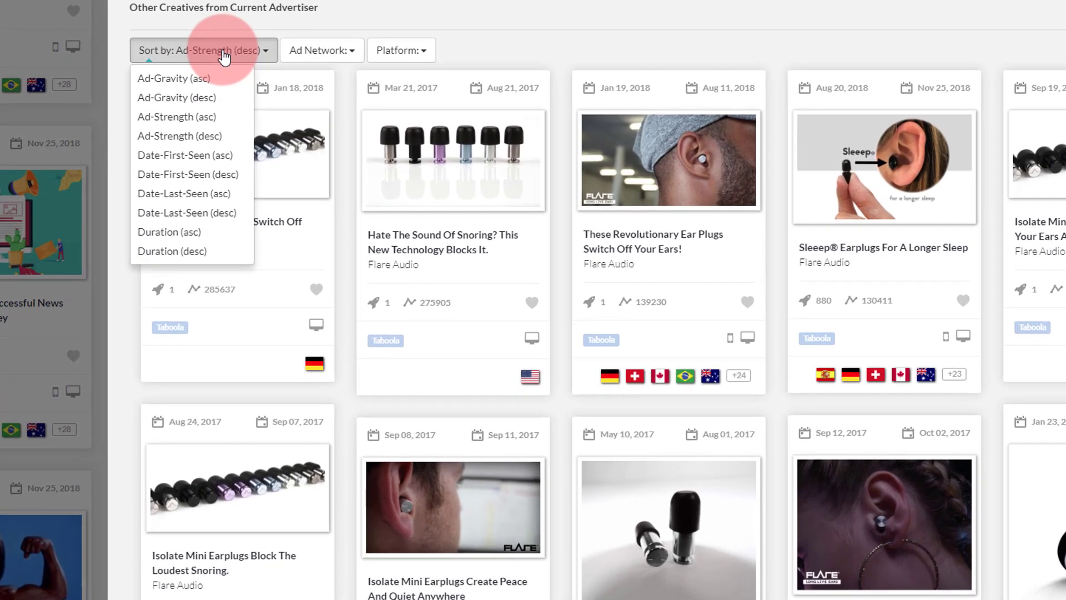
{"action": "left_click", "coordinate": [320, 63]}
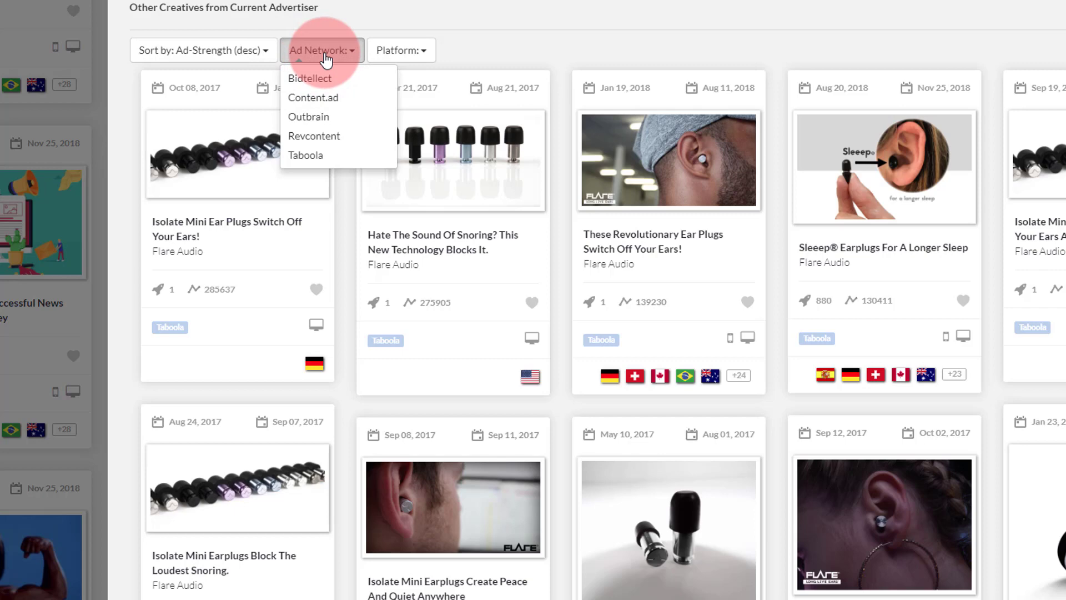
{"action": "left_click", "coordinate": [418, 51]}
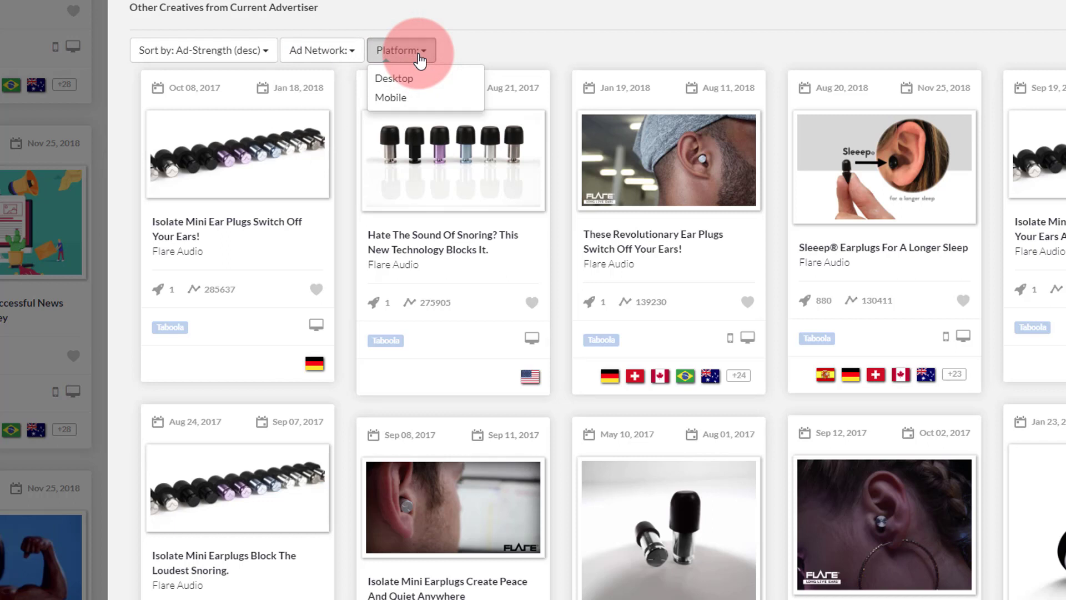
{"action": "left_click", "coordinate": [496, 49]}
- Preview the advertiser's other landing pages, including the Isolate product page and the train journey behaviours article, closing each preview
{"action": "left_click", "coordinate": [515, 21]}
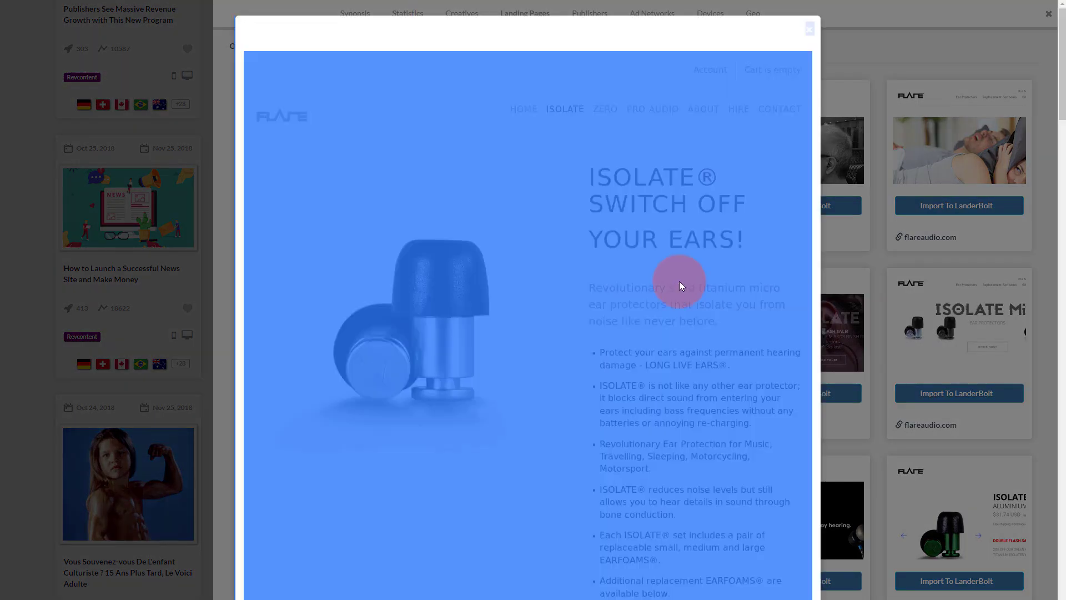
{"action": "left_click", "coordinate": [906, 43]}
{"action": "left_click", "coordinate": [662, 162]}
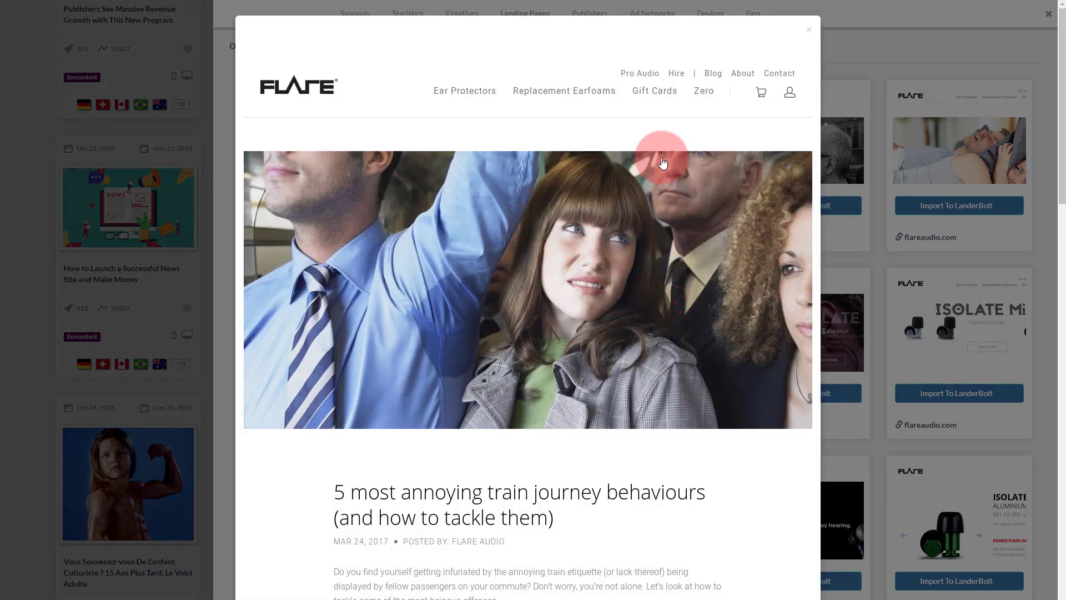
{"action": "left_click", "coordinate": [877, 50]}
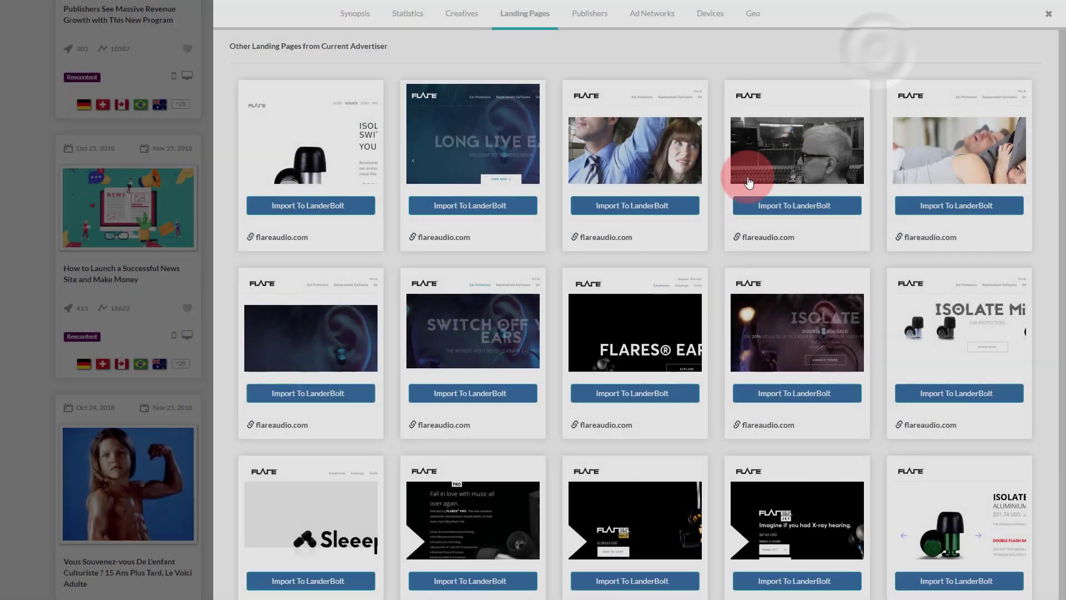
- Show the advertiser's publisher data and filter the publishers to the Revcontent ad network
{"action": "left_click", "coordinate": [589, 13]}
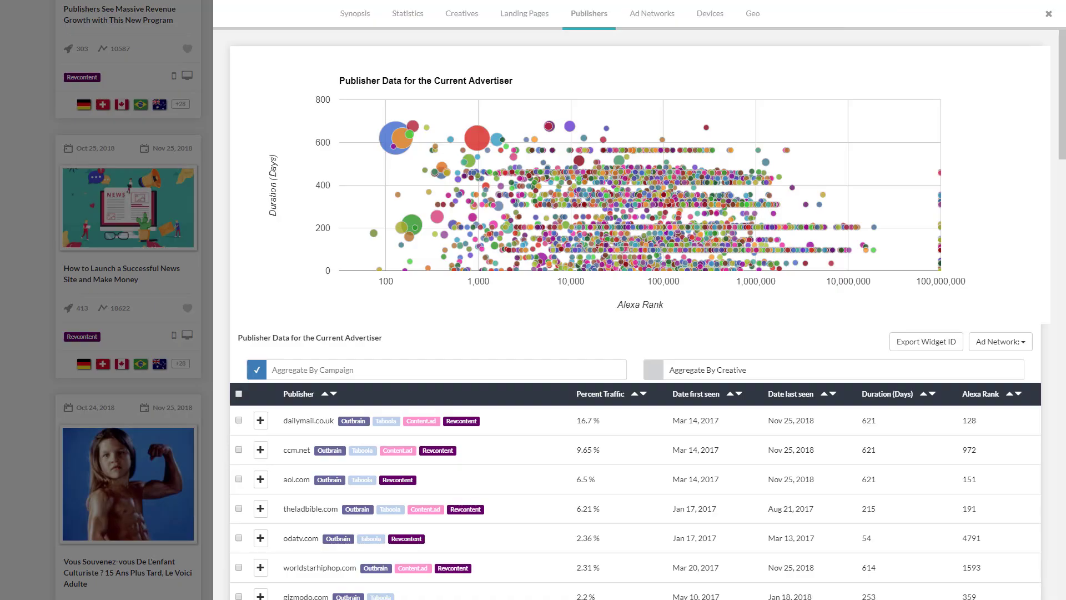
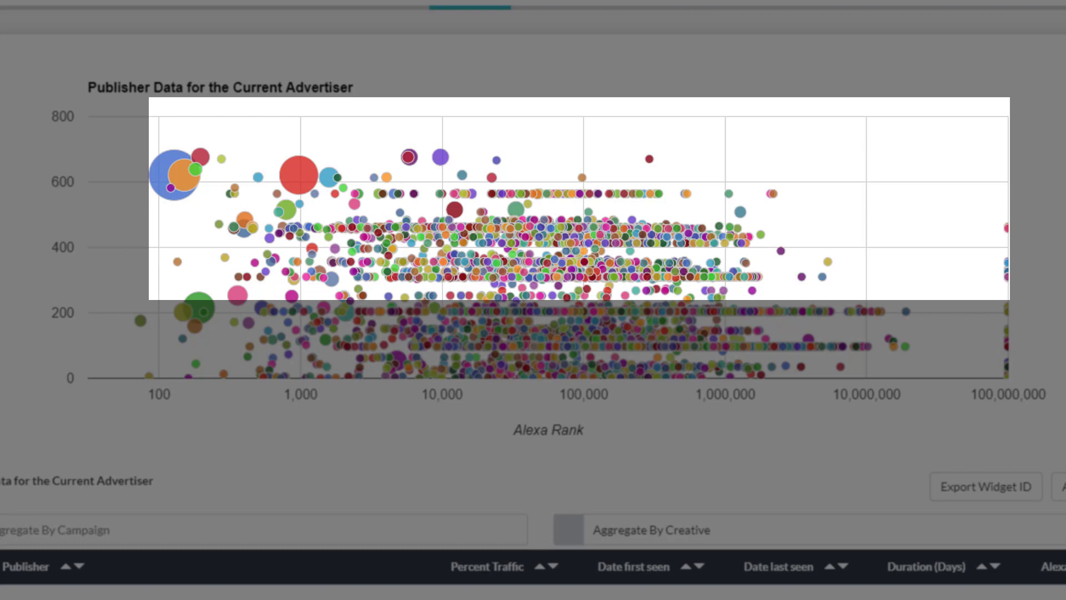
{"action": "mouse_move", "coordinate": [530, 311]}
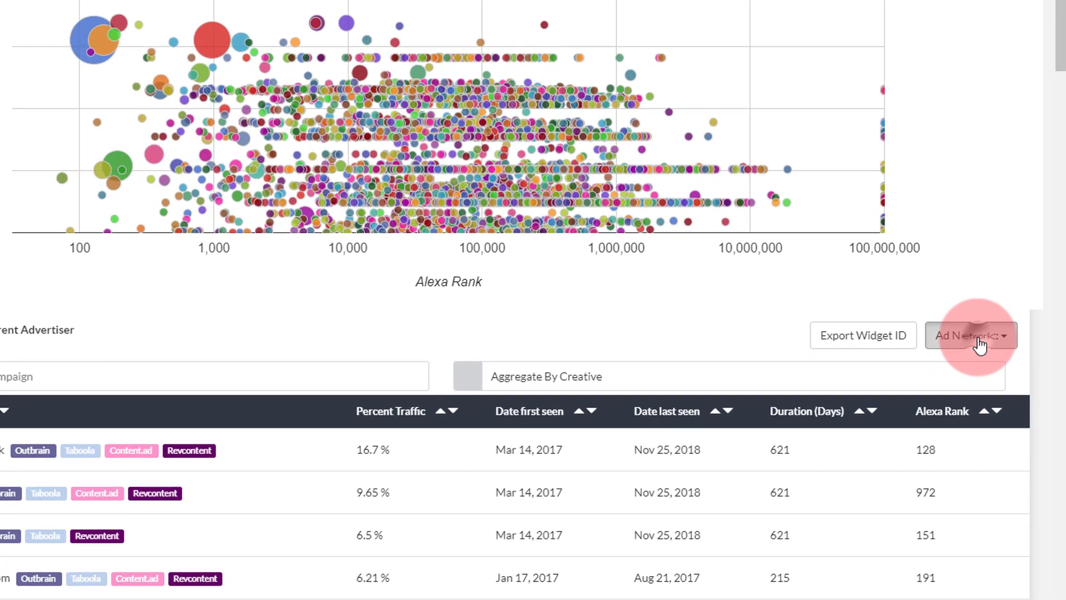
{"action": "left_click", "coordinate": [873, 331]}
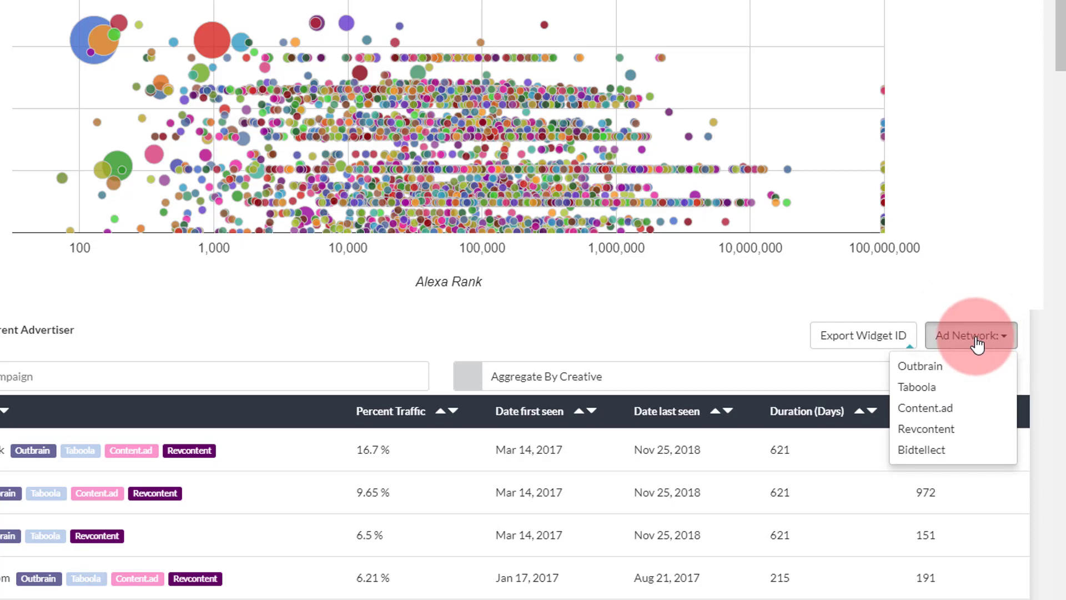
{"action": "left_click", "coordinate": [940, 433]}
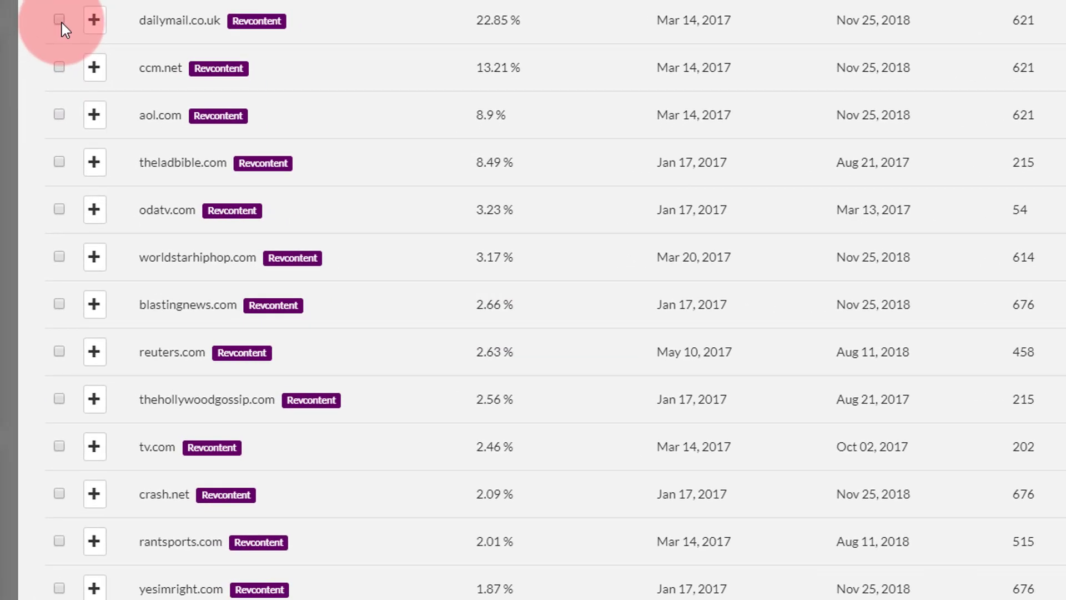
- Select the nine publishers from dailymail.co.uk through thehollywoodgossip.com, export their widget IDs and highlight the resulting ID list
{"action": "left_click", "coordinate": [60, 21]}
{"action": "left_click", "coordinate": [58, 69]}
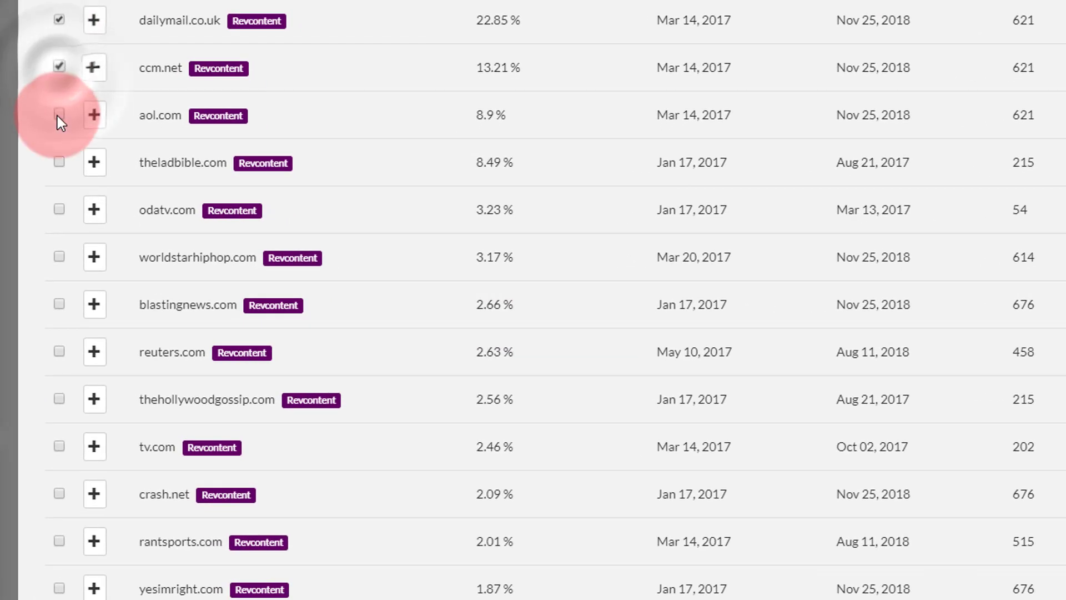
{"action": "left_click", "coordinate": [58, 117]}
{"action": "left_click", "coordinate": [59, 161]}
{"action": "left_click", "coordinate": [59, 258]}
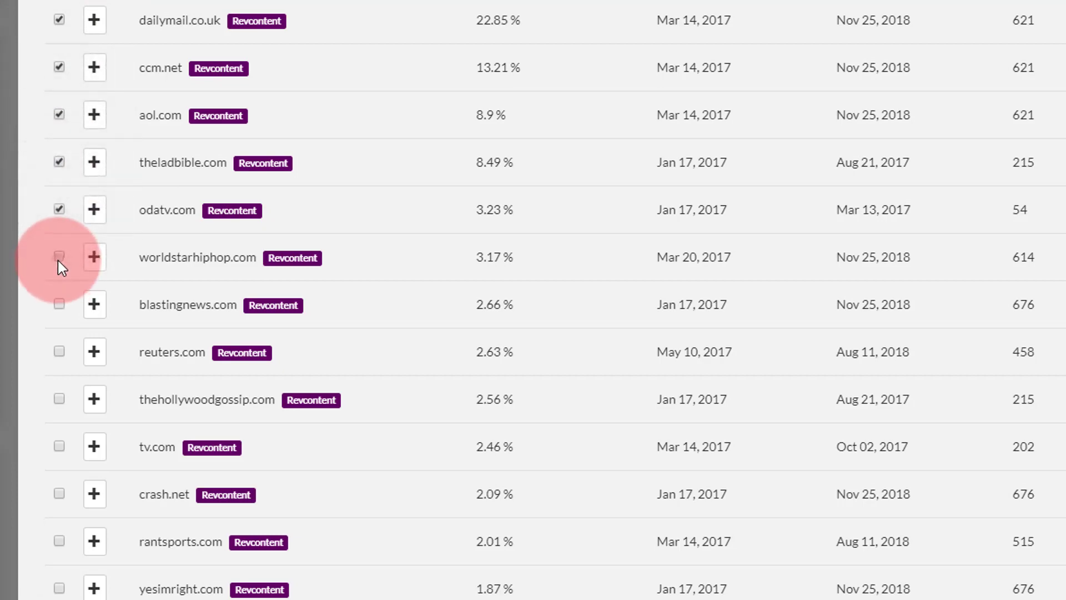
{"action": "left_click", "coordinate": [60, 305]}
{"action": "left_click", "coordinate": [59, 355]}
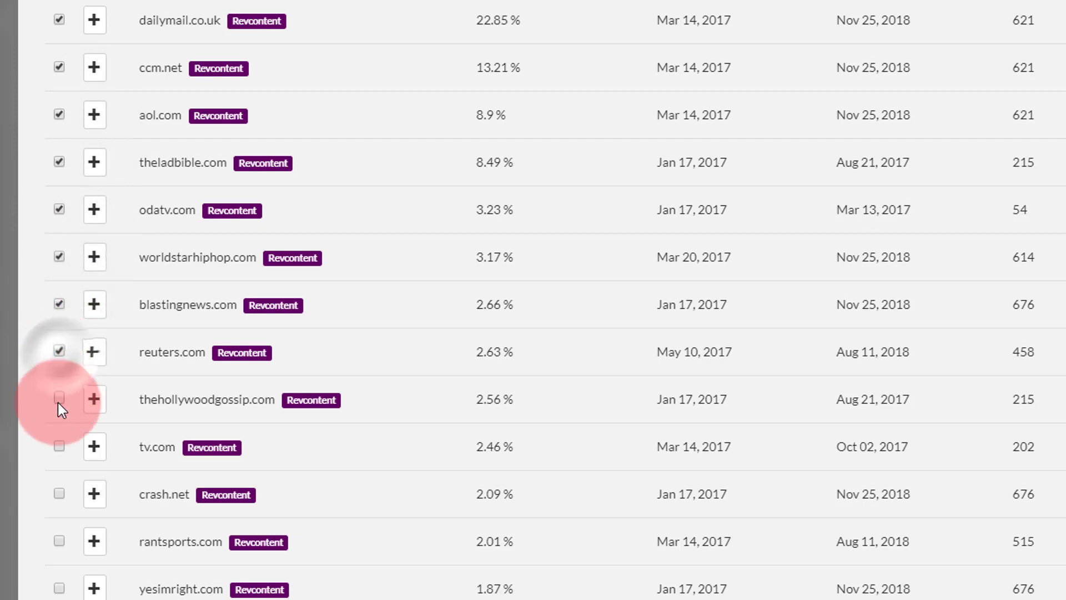
{"action": "left_click", "coordinate": [57, 401]}
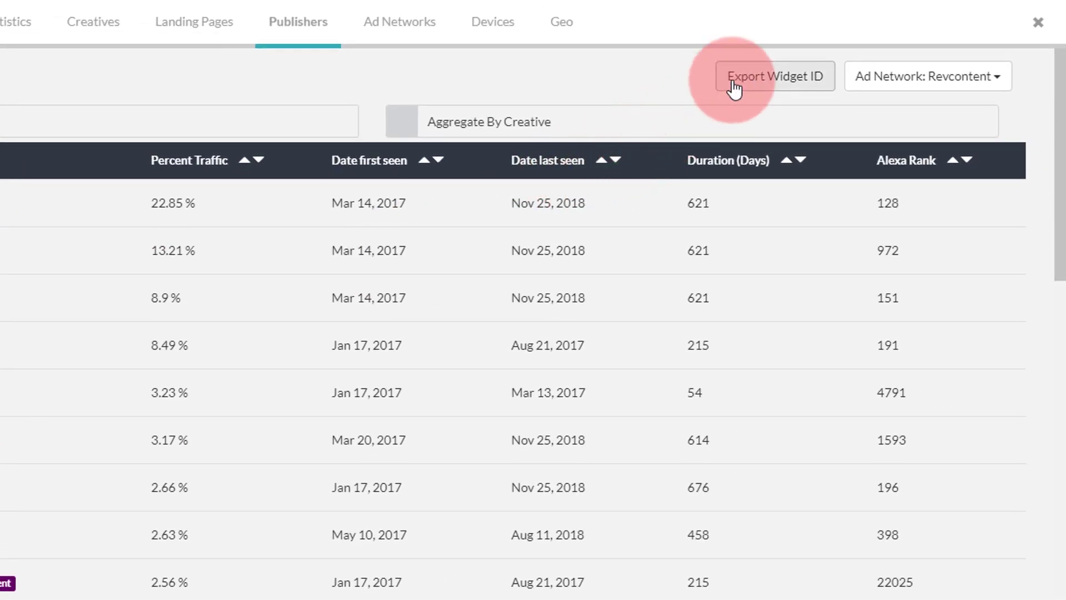
{"action": "left_click", "coordinate": [734, 88]}
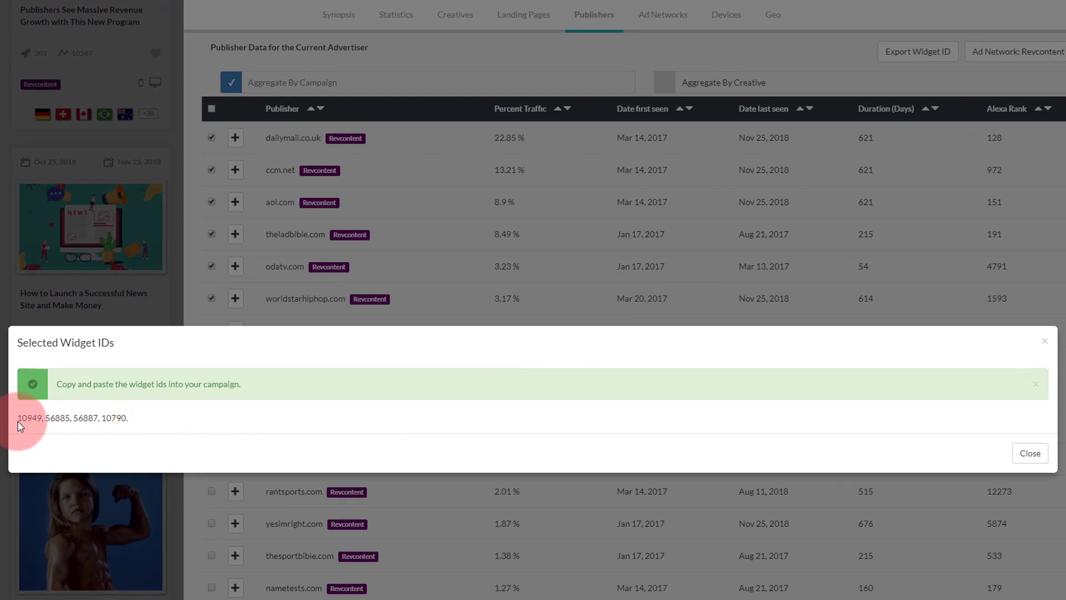
{"action": "left_click_drag", "start_coordinate": [135, 421], "coordinate": [11, 419]}
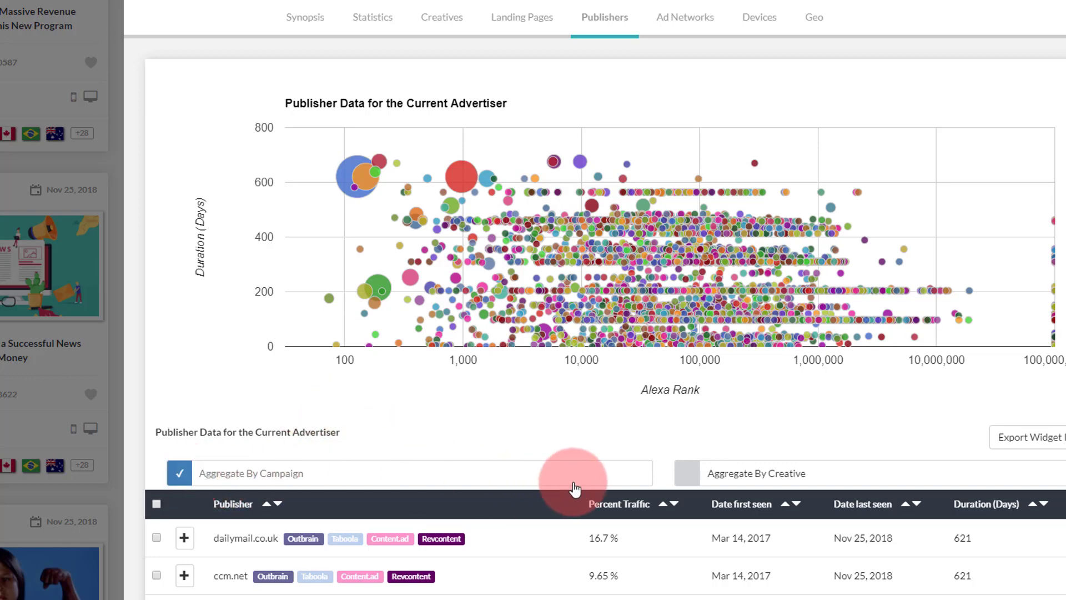
- Aggregate the advertiser's publisher data by creative and examine each publisher's traffic share in the chart and table
{"action": "left_click", "coordinate": [687, 479]}
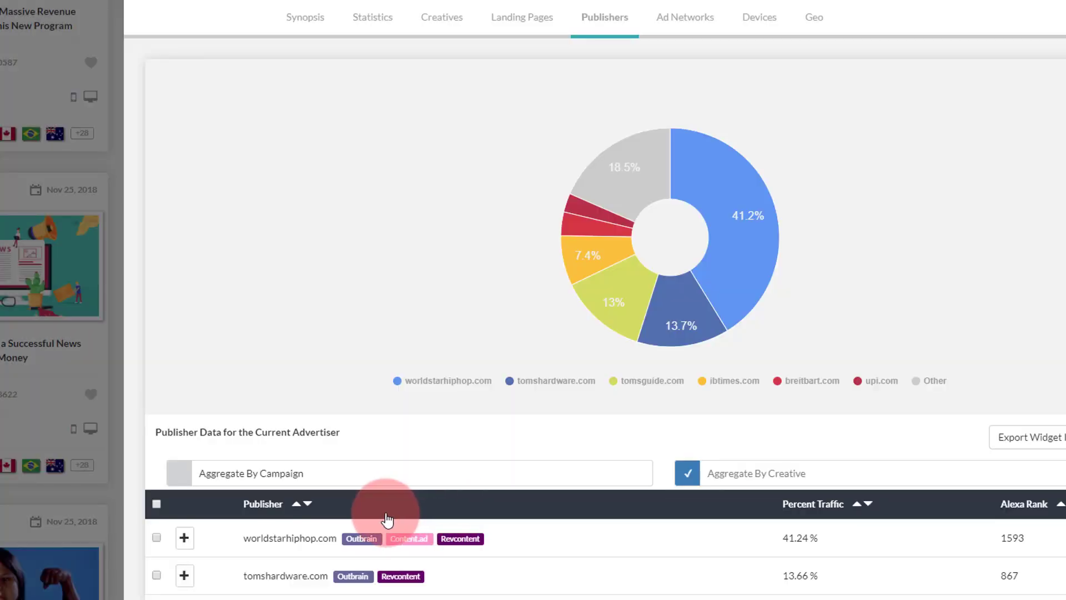
{"action": "scroll", "coordinate": [388, 472], "scroll_direction": "down", "scroll_amount": 5}
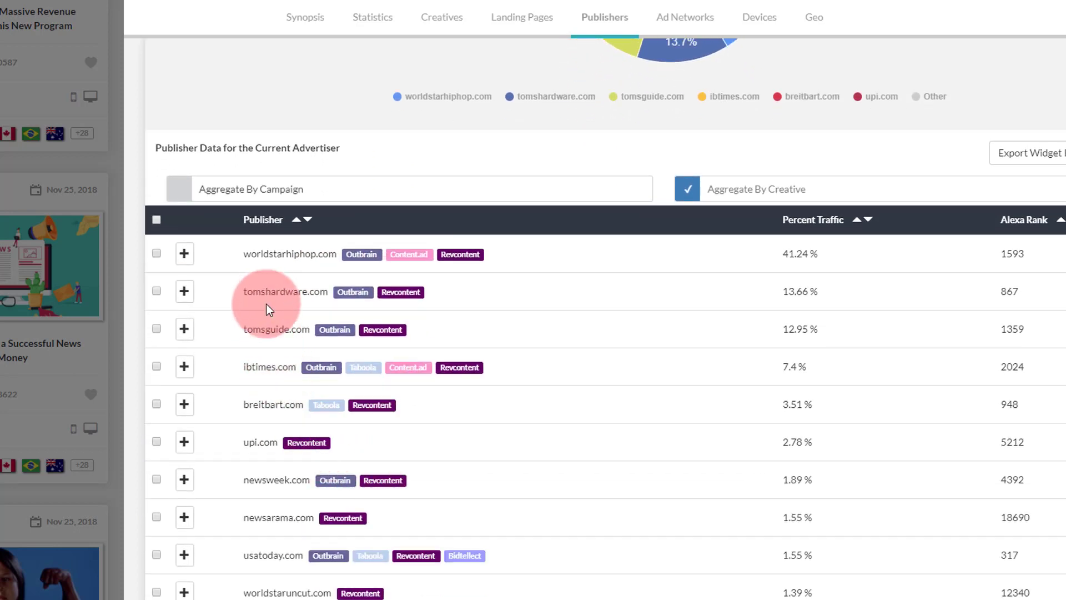
{"action": "scroll", "coordinate": [277, 374], "scroll_direction": "down", "scroll_amount": 1}
{"action": "scroll", "coordinate": [277, 375], "scroll_direction": "up", "scroll_amount": 2}
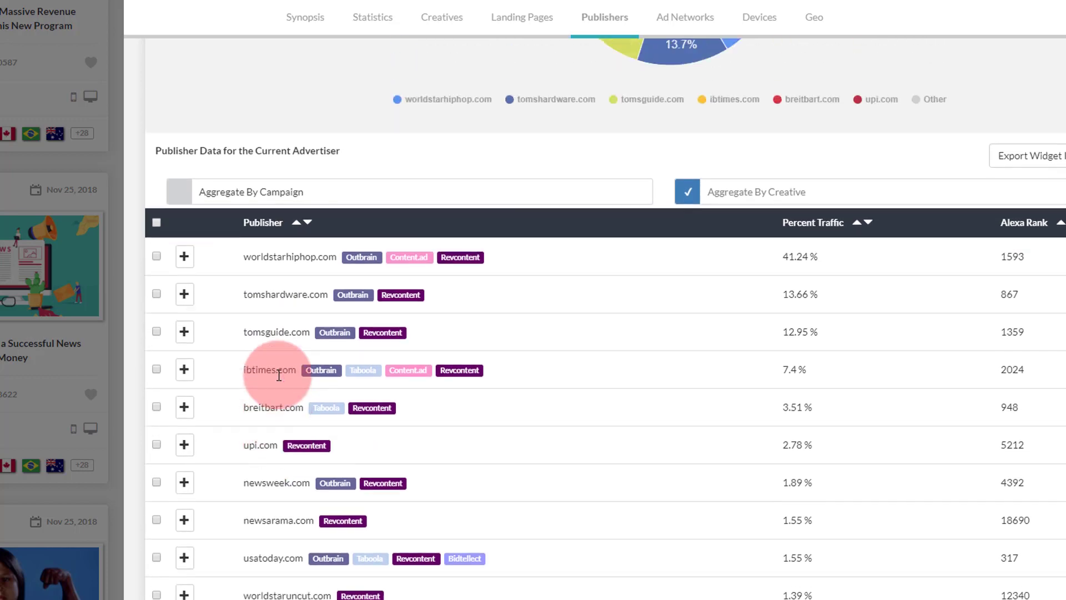
{"action": "scroll", "coordinate": [277, 374], "scroll_direction": "up", "scroll_amount": 2}
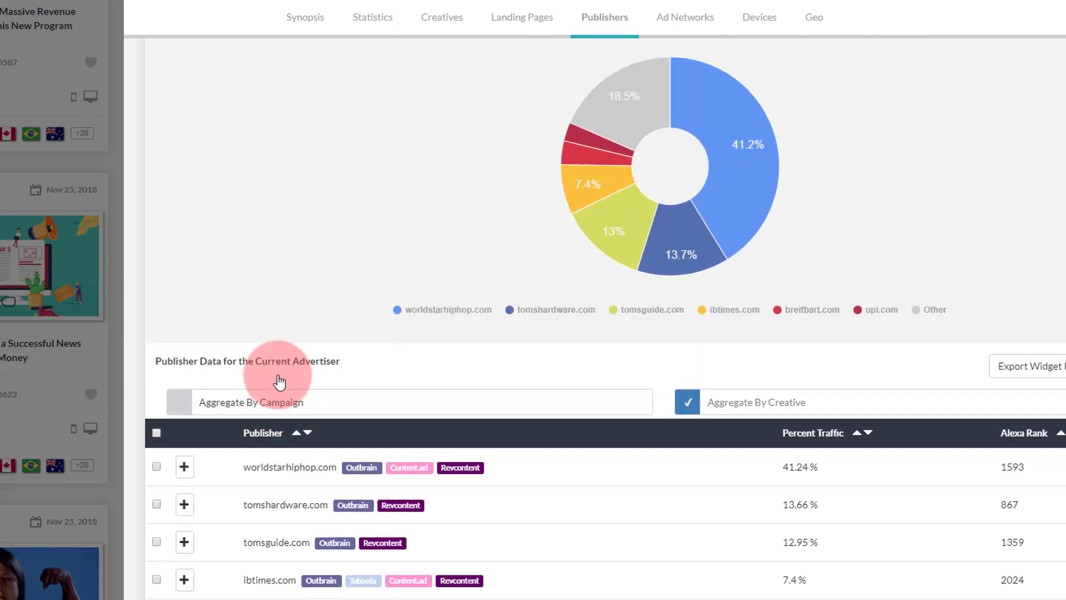
{"action": "scroll", "coordinate": [278, 375], "scroll_direction": "down", "scroll_amount": 2}
{"action": "scroll", "coordinate": [278, 376], "scroll_direction": "down", "scroll_amount": 6}
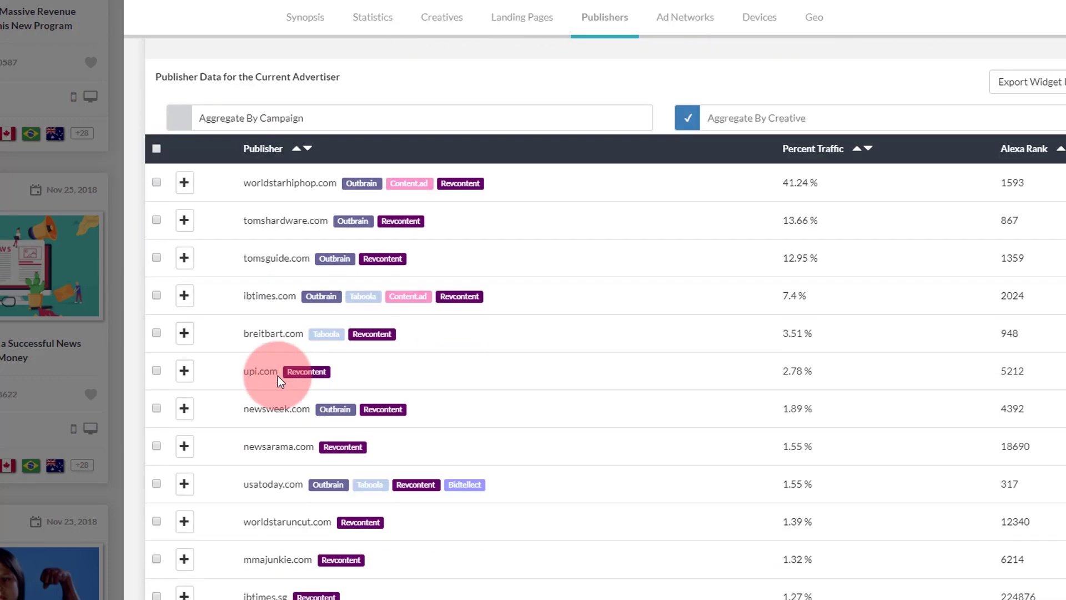
{"action": "scroll", "coordinate": [278, 375], "scroll_direction": "down", "scroll_amount": 2}
{"action": "scroll", "coordinate": [279, 375], "scroll_direction": "up", "scroll_amount": 3}
{"action": "scroll", "coordinate": [279, 376], "scroll_direction": "up", "scroll_amount": 7}
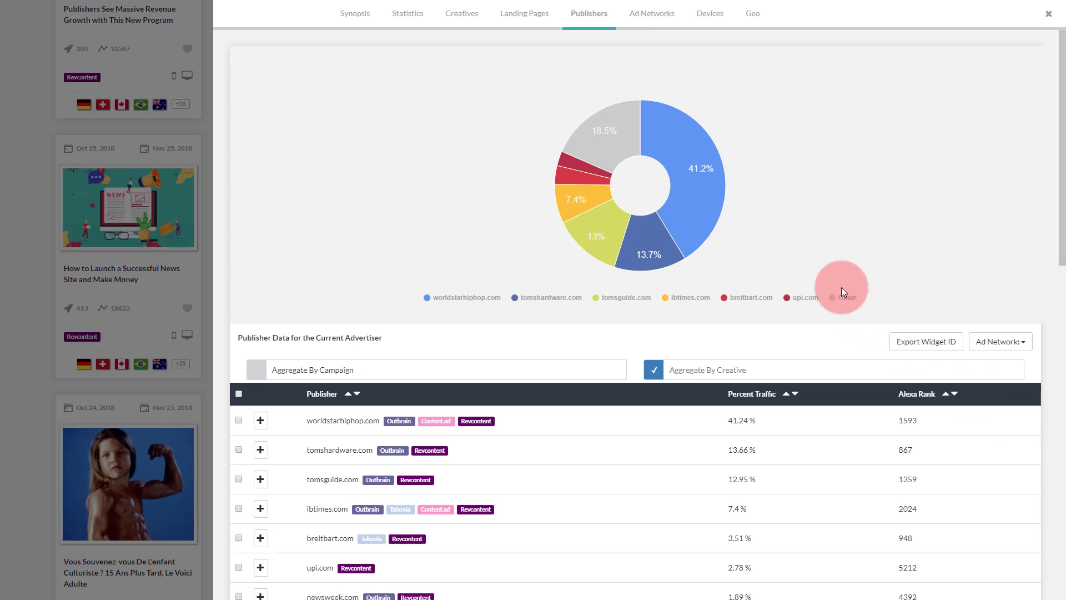
- View the advertiser's ad network data by campaign and by creative, and show its device data
{"action": "left_click", "coordinate": [646, 12]}
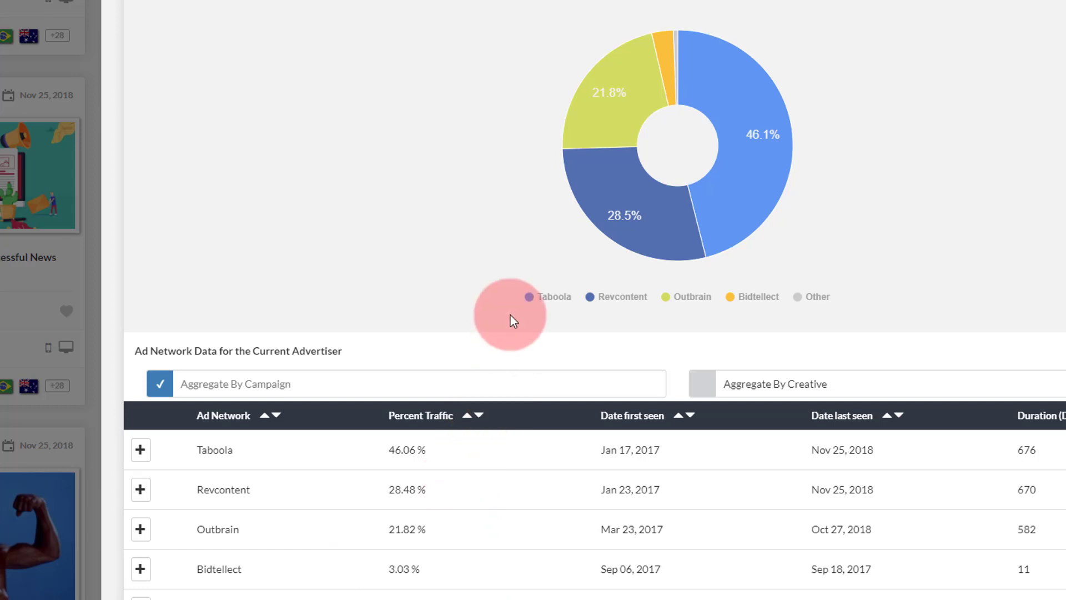
{"action": "mouse_move", "coordinate": [610, 98]}
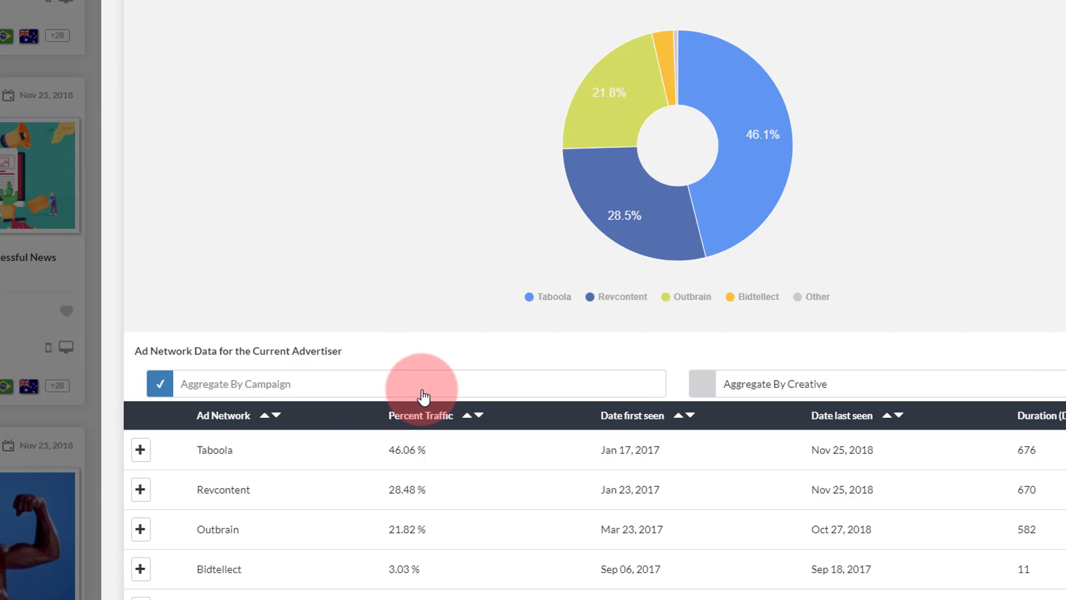
{"action": "left_click", "coordinate": [703, 384]}
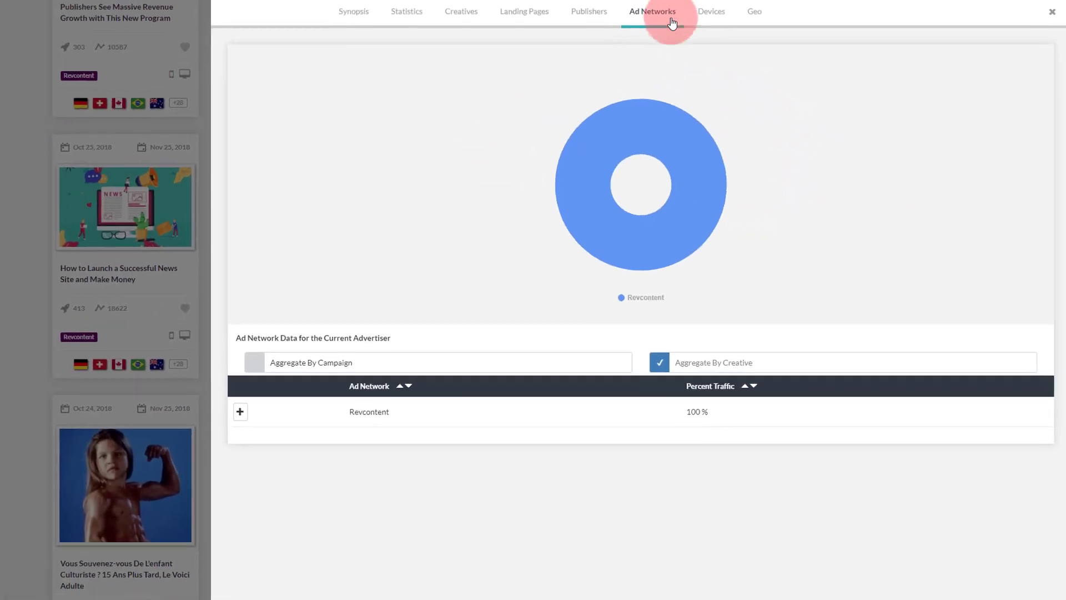
{"action": "left_click", "coordinate": [704, 19]}
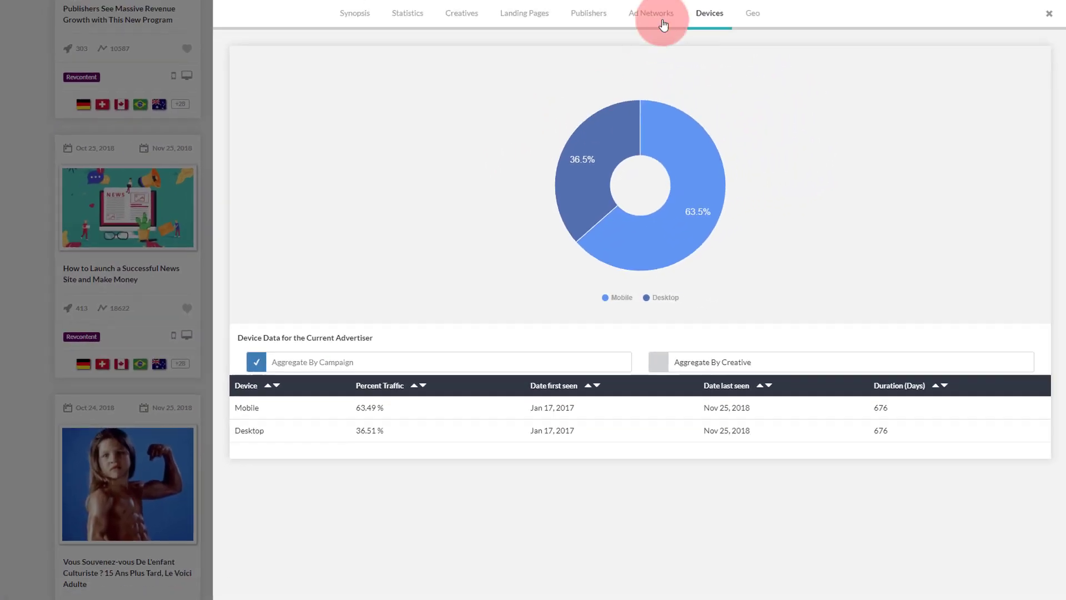
- Show the advertiser's geo data and sort the countries by percent traffic, ascending and back to descending, to review the top countries
{"action": "left_click", "coordinate": [751, 14]}
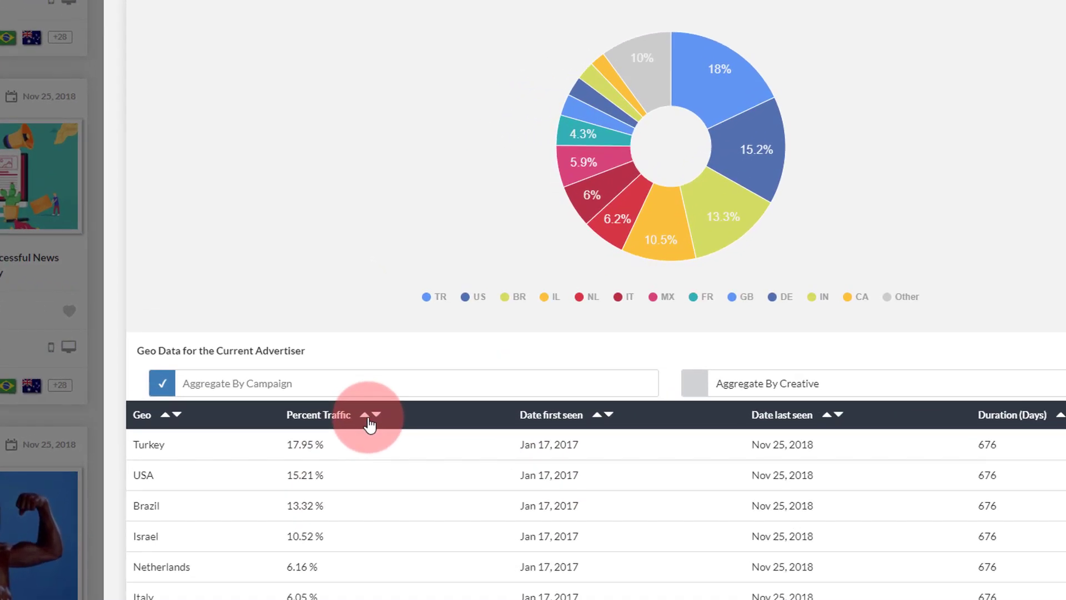
{"action": "left_click", "coordinate": [353, 426]}
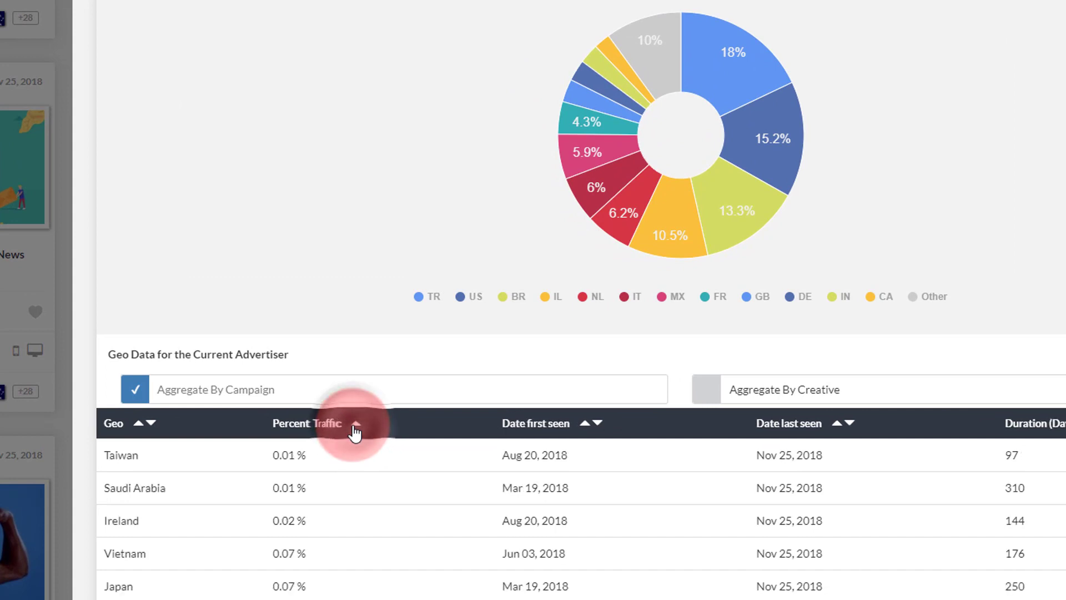
{"action": "left_click", "coordinate": [353, 427]}
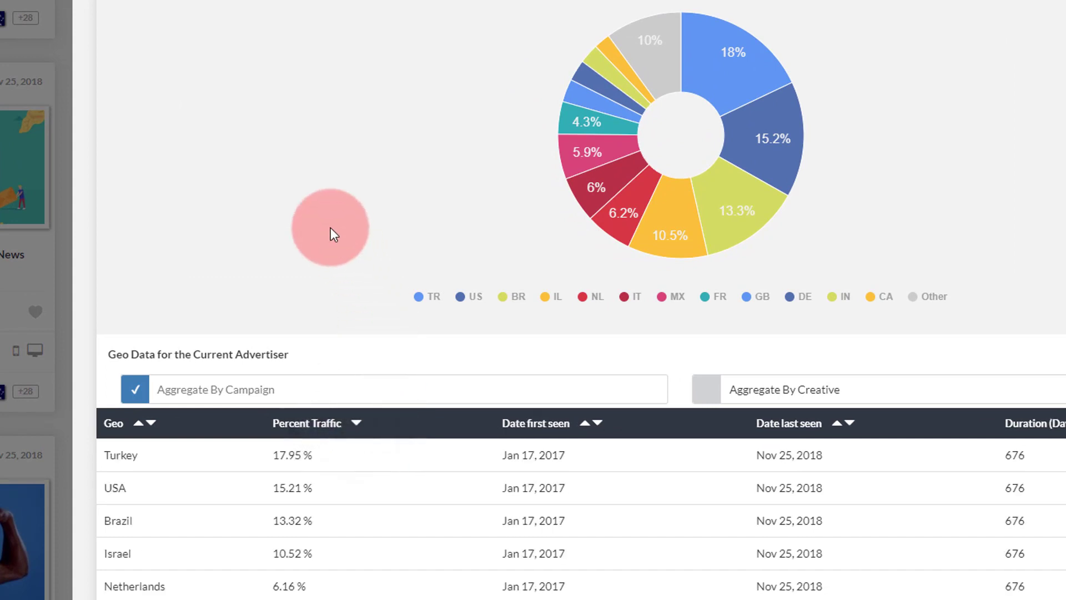
{"action": "scroll", "coordinate": [310, 220], "scroll_direction": "down", "scroll_amount": 1}
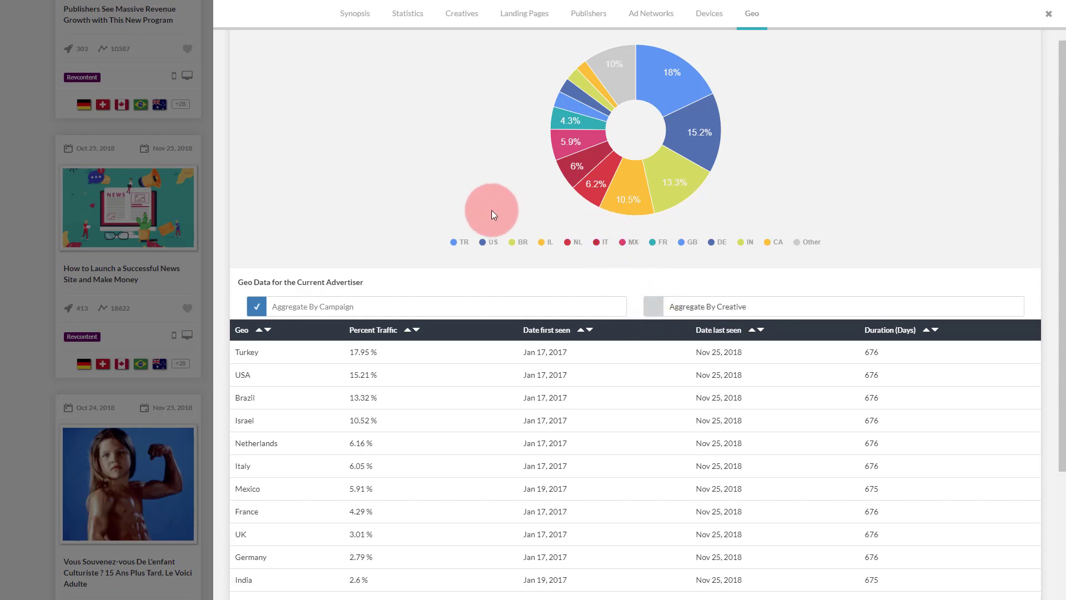
{"action": "scroll", "coordinate": [448, 107], "scroll_direction": "up", "scroll_amount": 2}
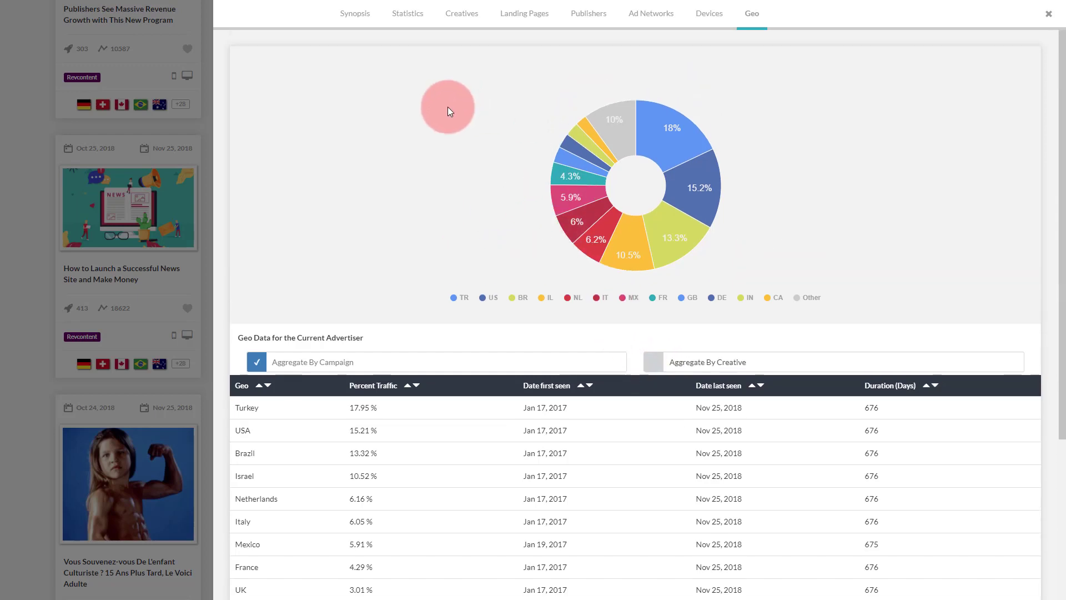